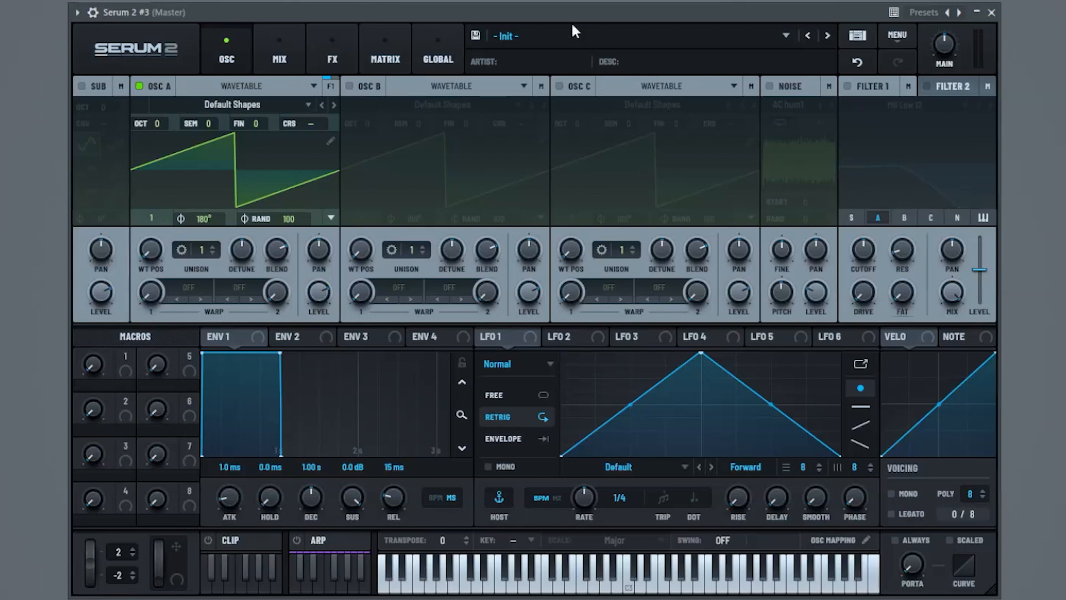
Step: Keep oscillator A in Wavetable mode and load the Basic Shapes wavetable from the Analog category
left_click(241, 85)
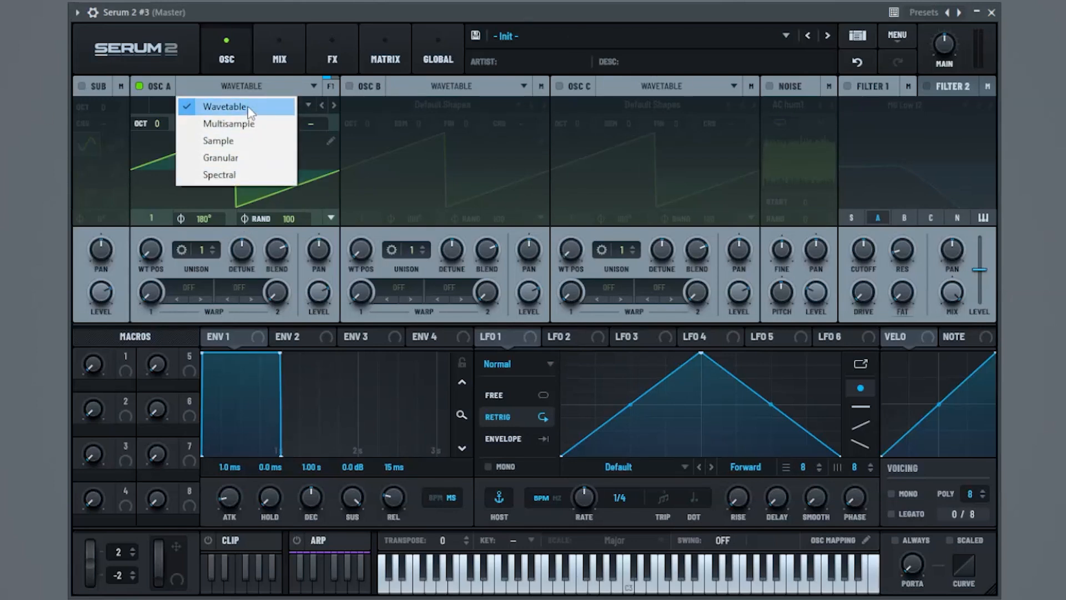
left_click(261, 110)
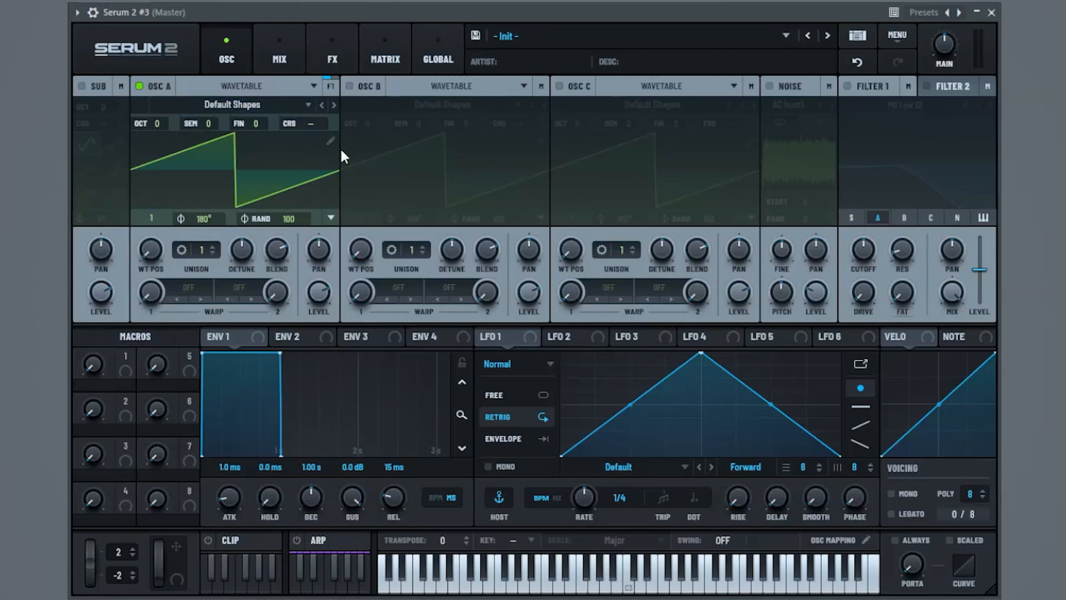
left_click(266, 105)
mouse_move(222, 123)
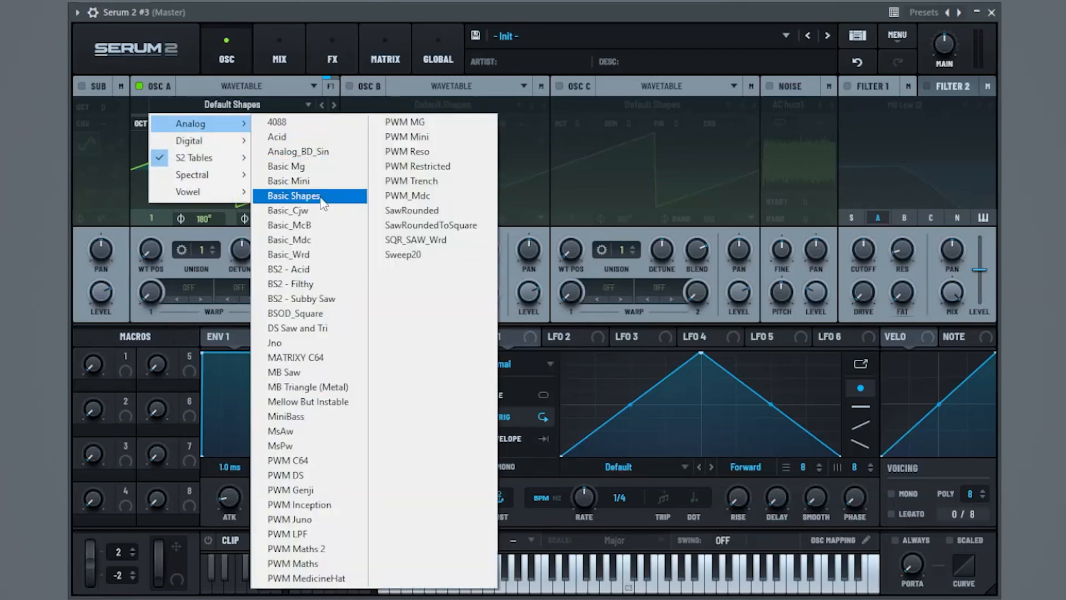
left_click(321, 196)
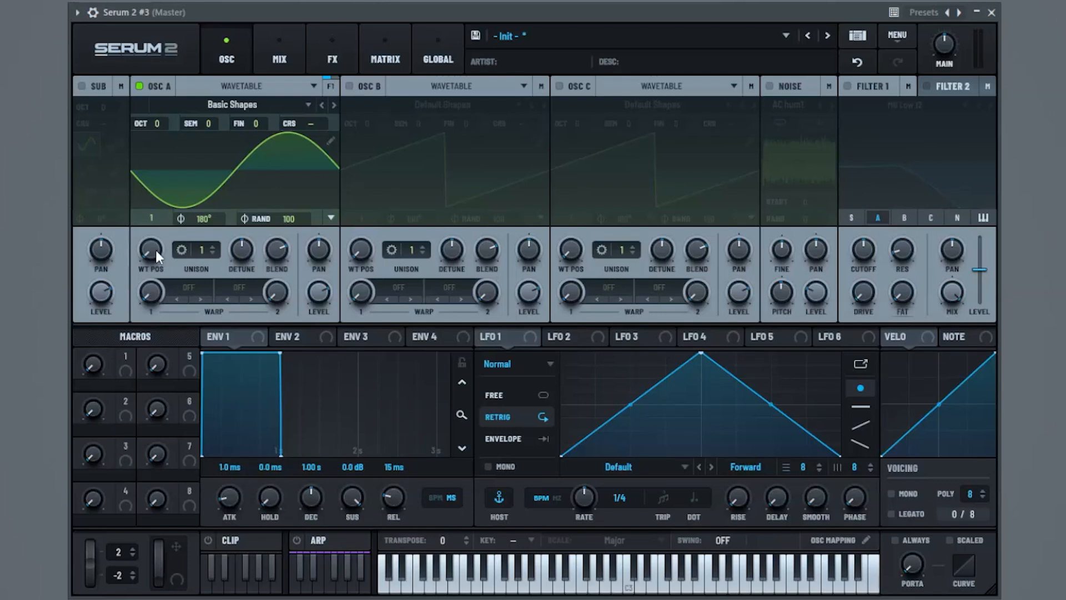
Step: Set oscillator A to wavetable position 4, octave -2 and random phase 0, auditioning the sound
mouse_move(155, 255)
left_click_drag(154, 254, 155, 236)
left_click_drag(156, 124, 153, 166)
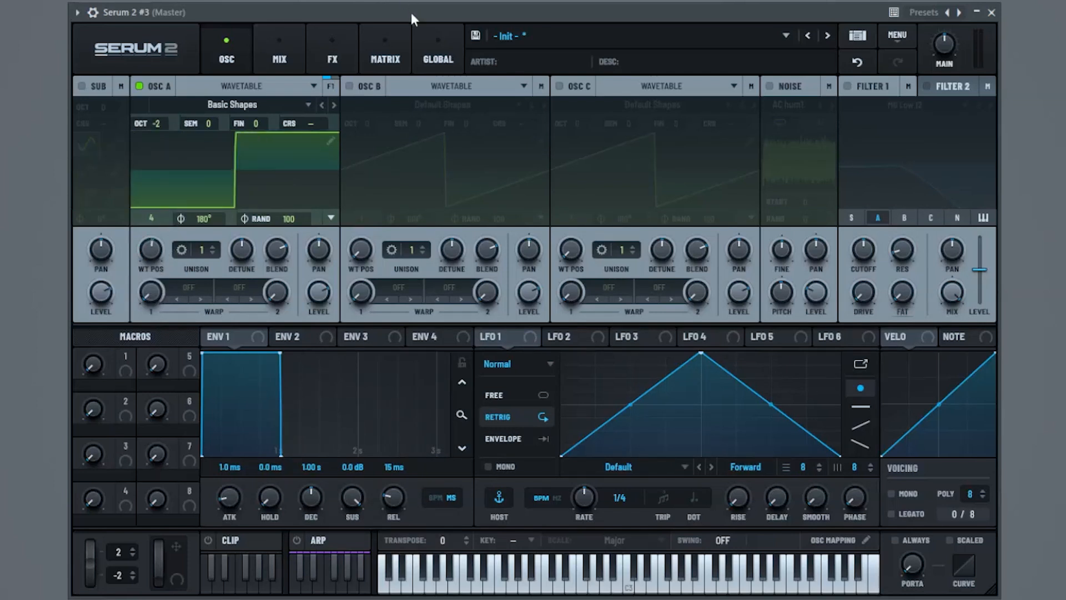
key("space")
key("space")
left_click_drag(290, 220, 249, 439)
Step: Enable oscillator B and load the Basic Shapes wavetable into it
left_click(348, 87)
left_click(443, 105)
left_click(489, 131)
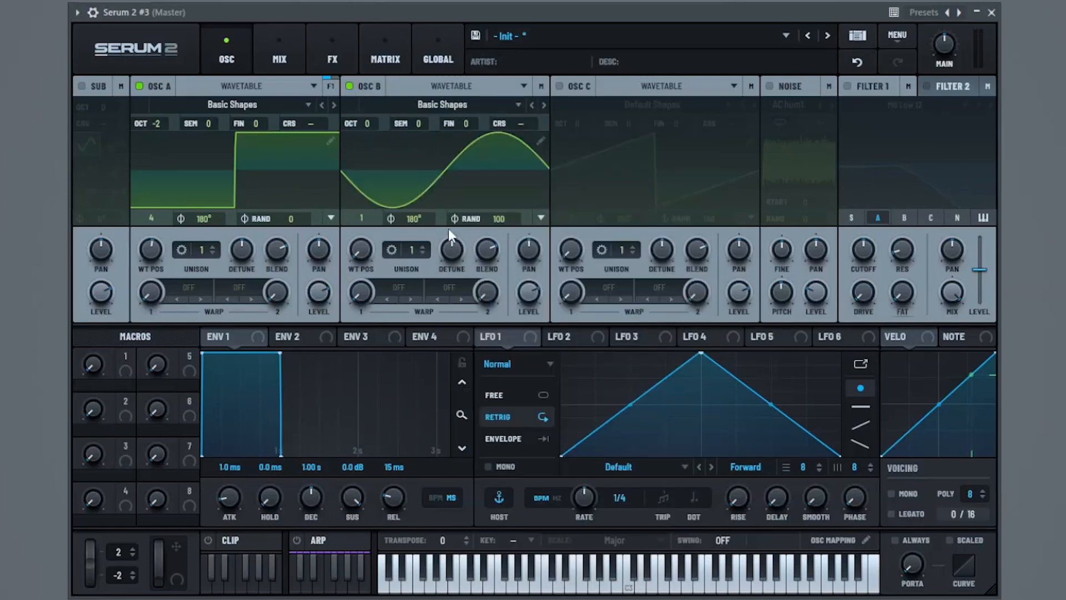
Step: Set oscillator B to wavetable position 3, octave -2 and random phase 0
left_click_drag(363, 261, 368, 189)
mouse_move(366, 123)
left_mouse_down()
mouse_move(371, 115)
mouse_move(357, 138)
left_mouse_up()
left_click_drag(499, 218, 453, 456)
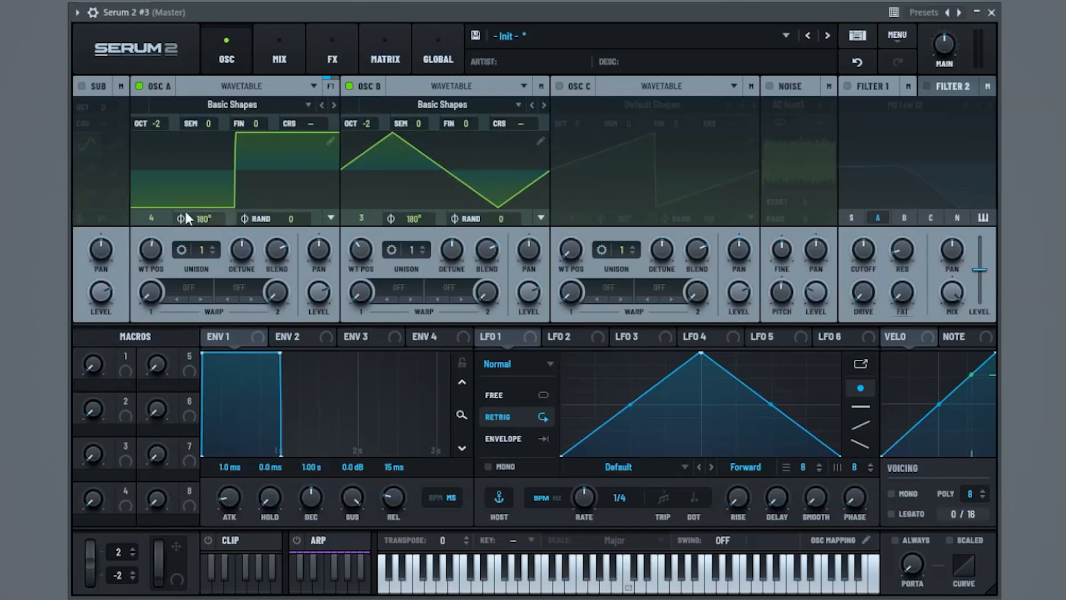
Step: Set oscillator A's first warp mode to PD (B) and raise its warp amount slightly
left_click(186, 287)
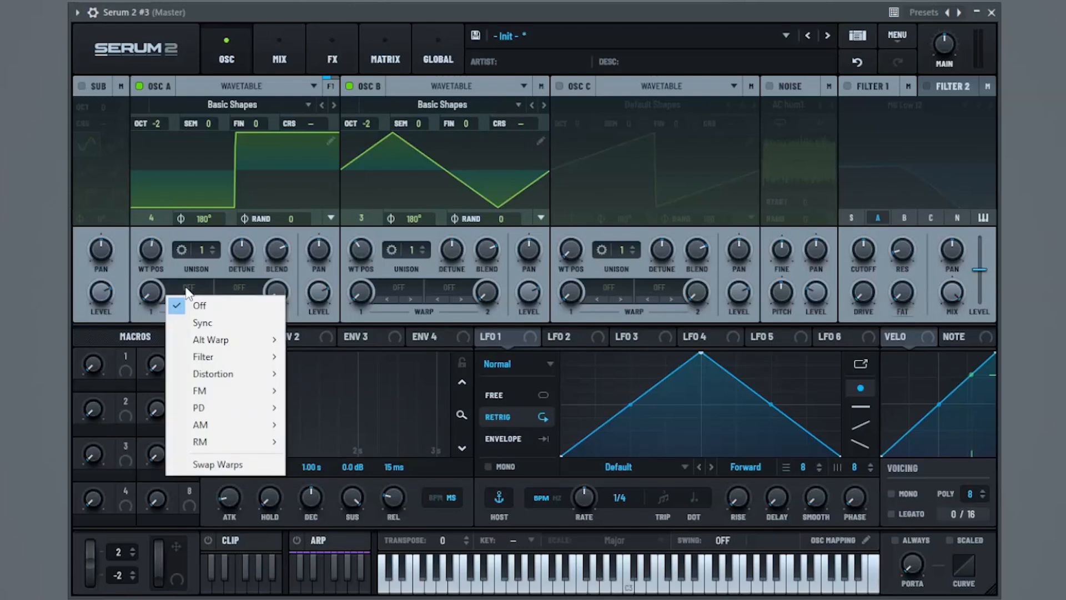
mouse_move(230, 412)
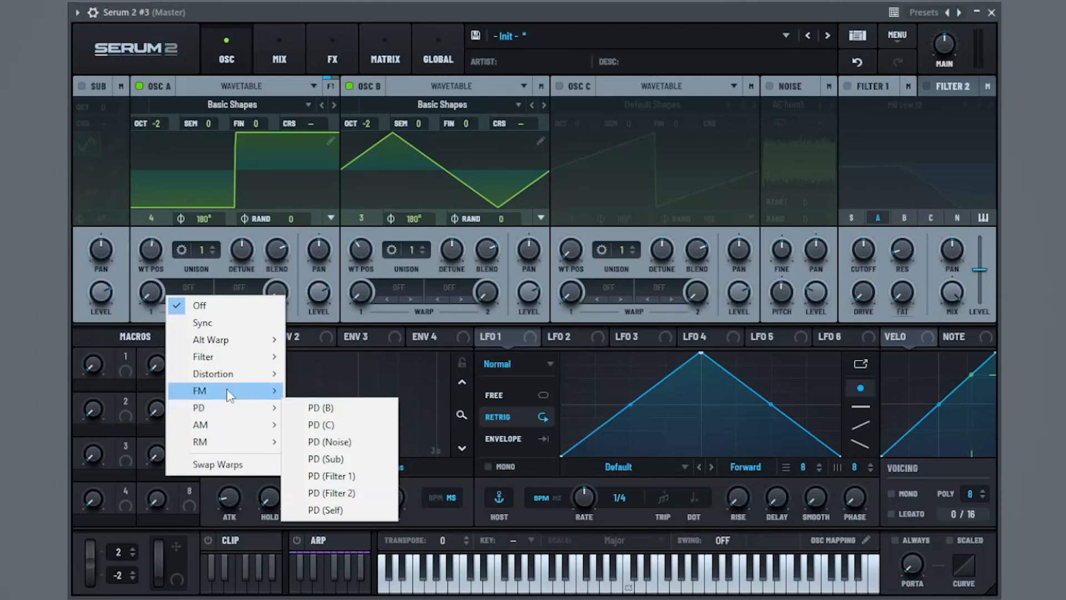
mouse_move(227, 389)
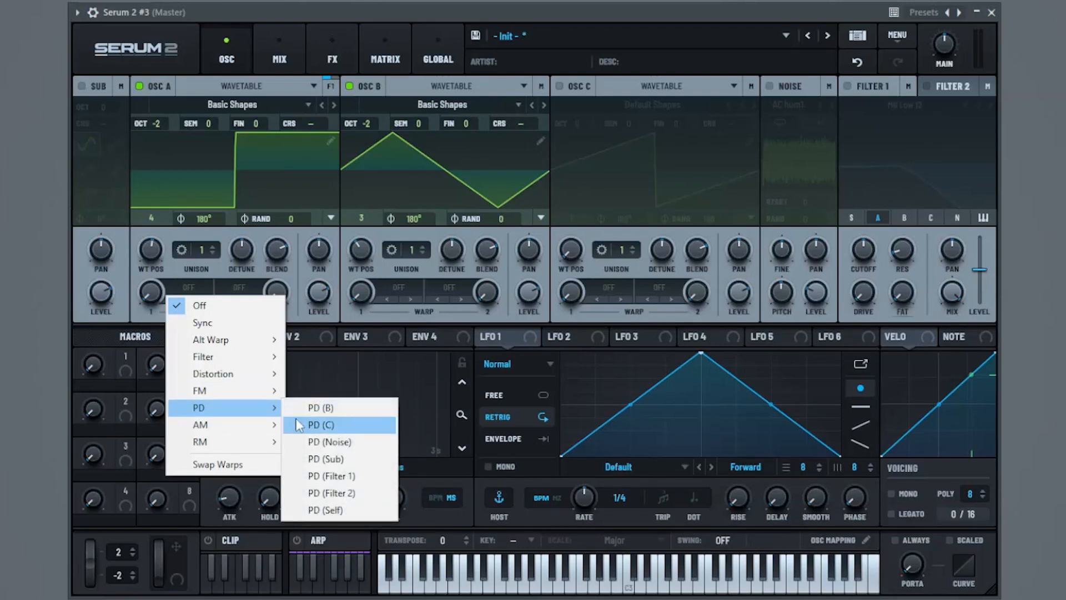
left_click(337, 412)
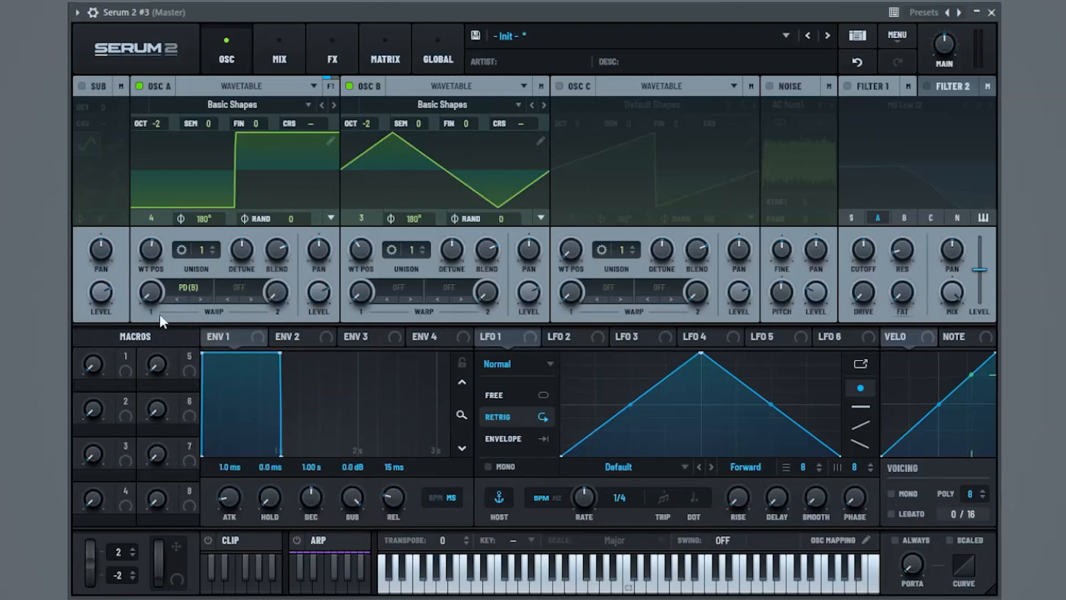
left_click(163, 287)
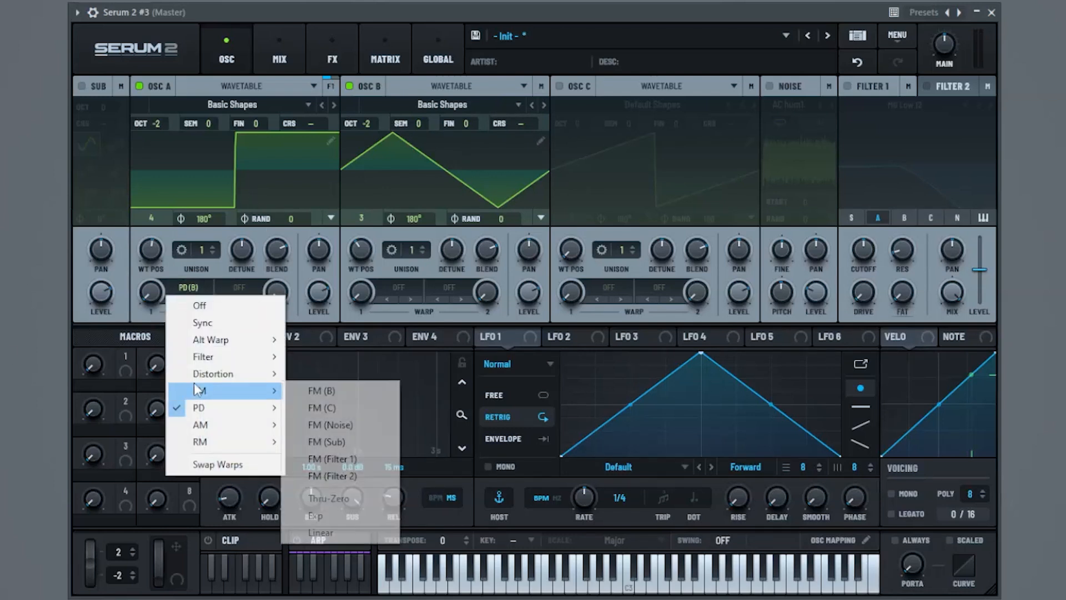
left_click(178, 275)
left_click_drag(160, 299, 179, 280)
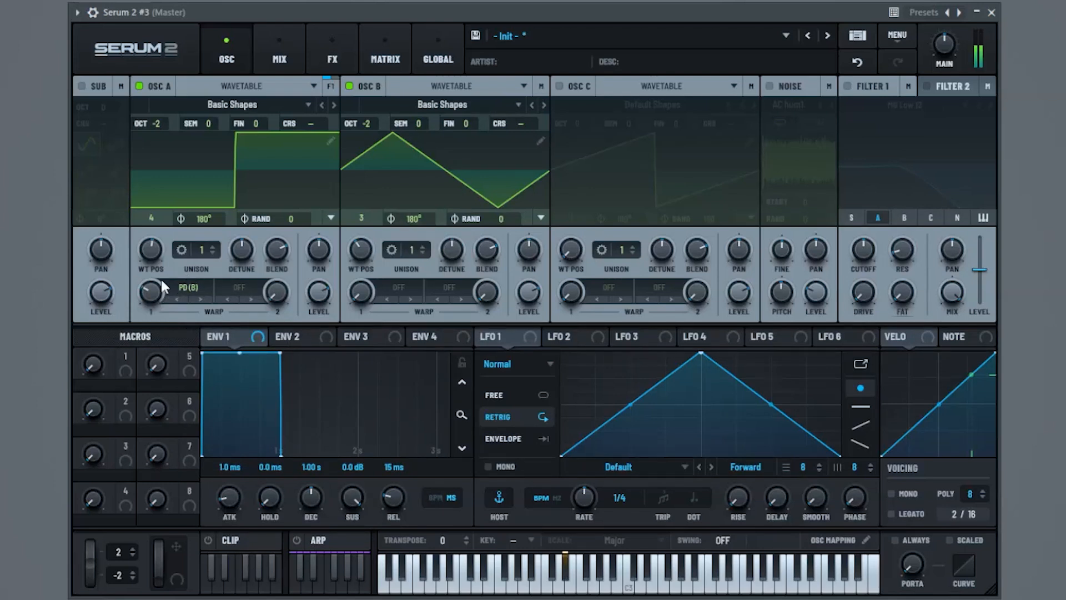
Step: Try FM (B) as oscillator A's first warp mode and switch it back to PD (B)
left_click(162, 288)
mouse_move(217, 391)
left_click(355, 390)
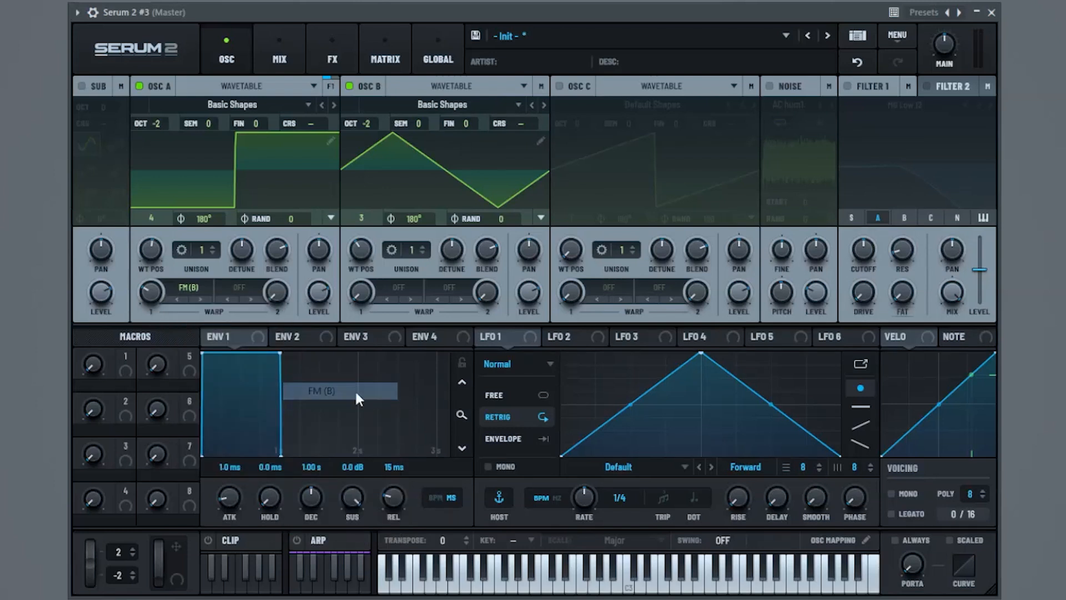
left_click(183, 287)
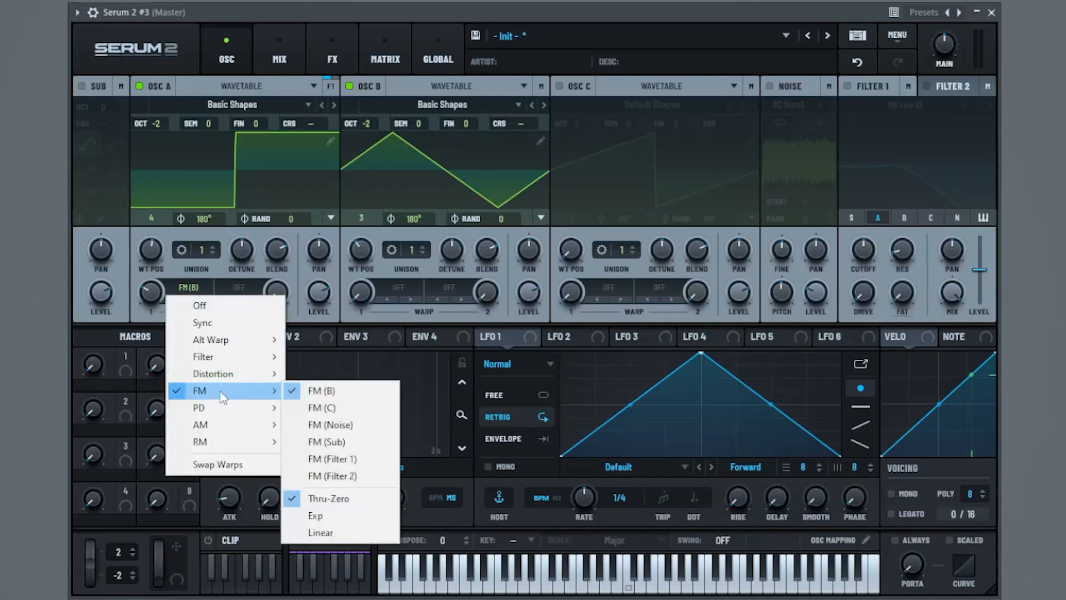
left_click(343, 409)
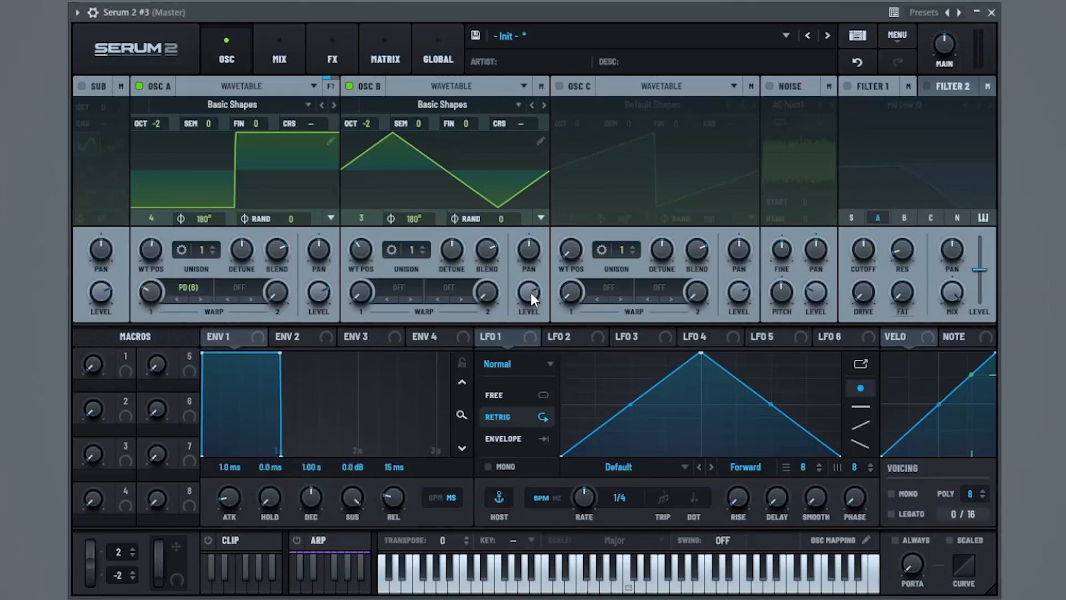
Step: Turn the levels of oscillators A and B all the way down and assign LFO 1 to oscillator A's level
left_click_drag(529, 291, 529, 344)
left_click_drag(325, 300, 314, 521)
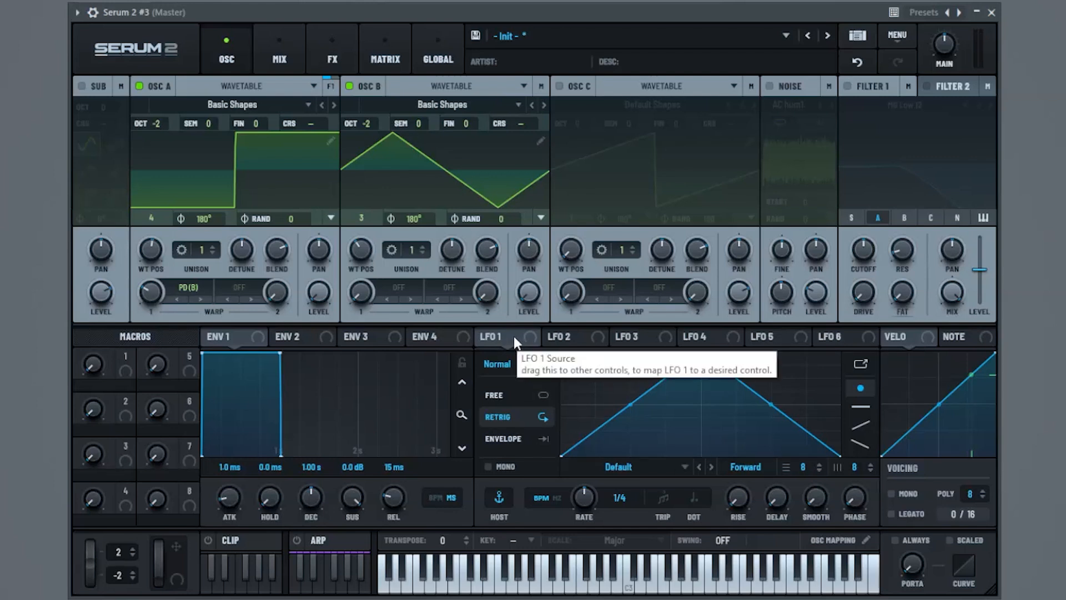
left_click_drag(514, 335, 319, 296)
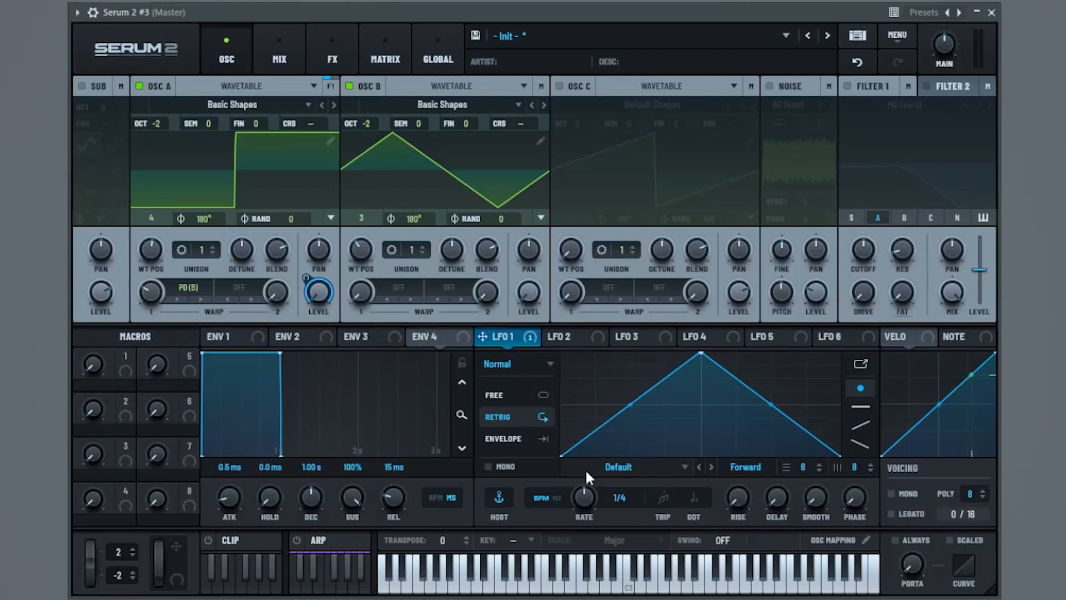
key("space")
Step: Bend both slopes of the LFO 1 shape inward and set its rate to 1/4 triplet
left_click_drag(630, 401, 633, 407)
mouse_move(771, 404)
left_mouse_down()
mouse_move(776, 413)
mouse_move(776, 404)
left_mouse_up()
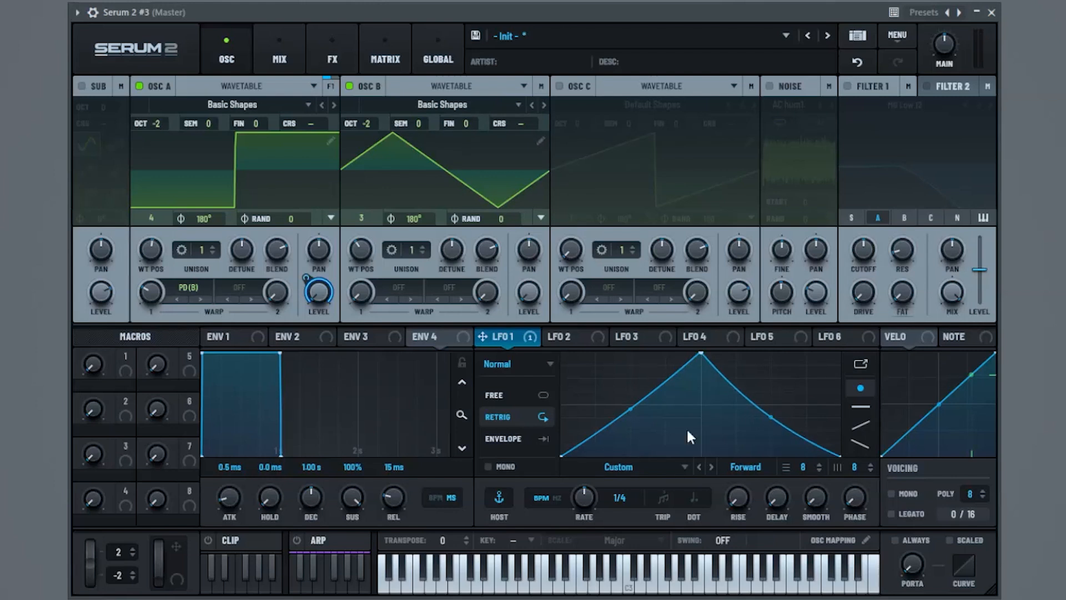
left_click_drag(635, 409, 638, 411)
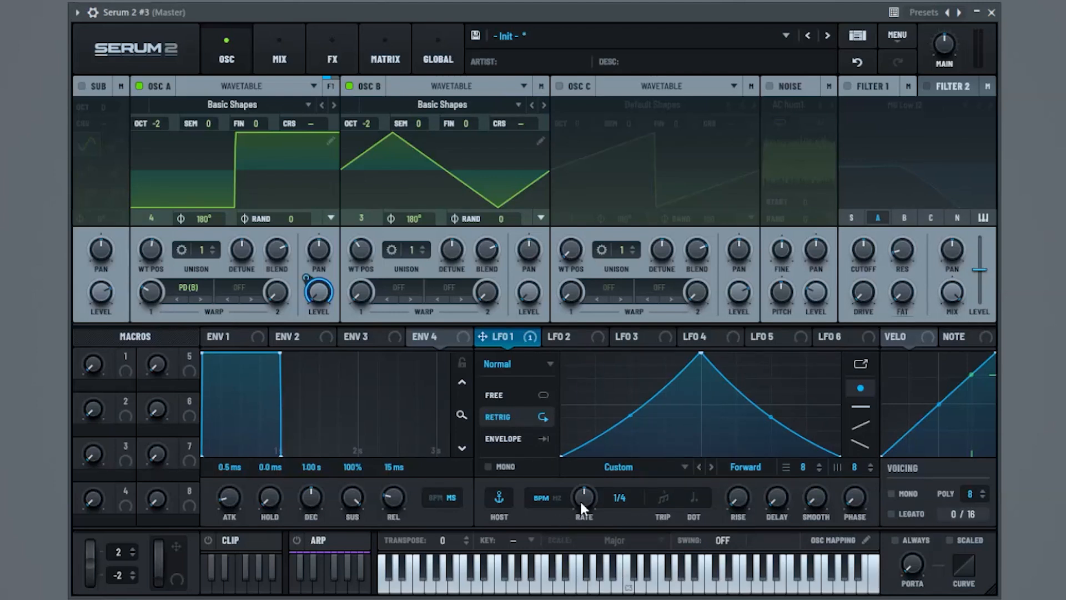
left_click(665, 495)
left_click_drag(587, 500, 588, 503)
Step: Create an automation clip for the LFO 1 Rate parameter from the plugin's browsable parameter list
left_click(77, 13)
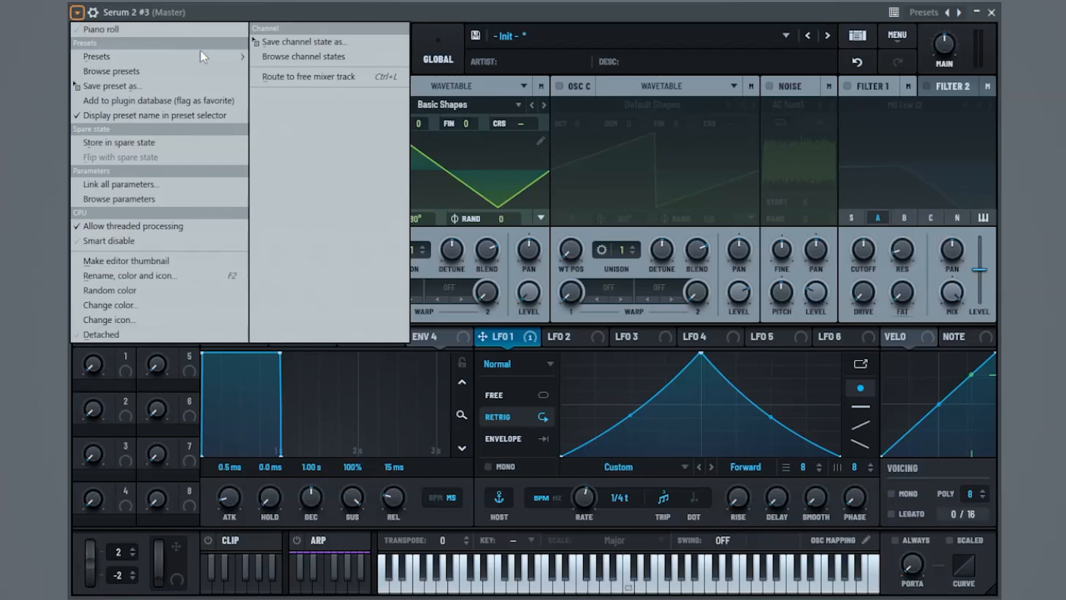
left_click(146, 197)
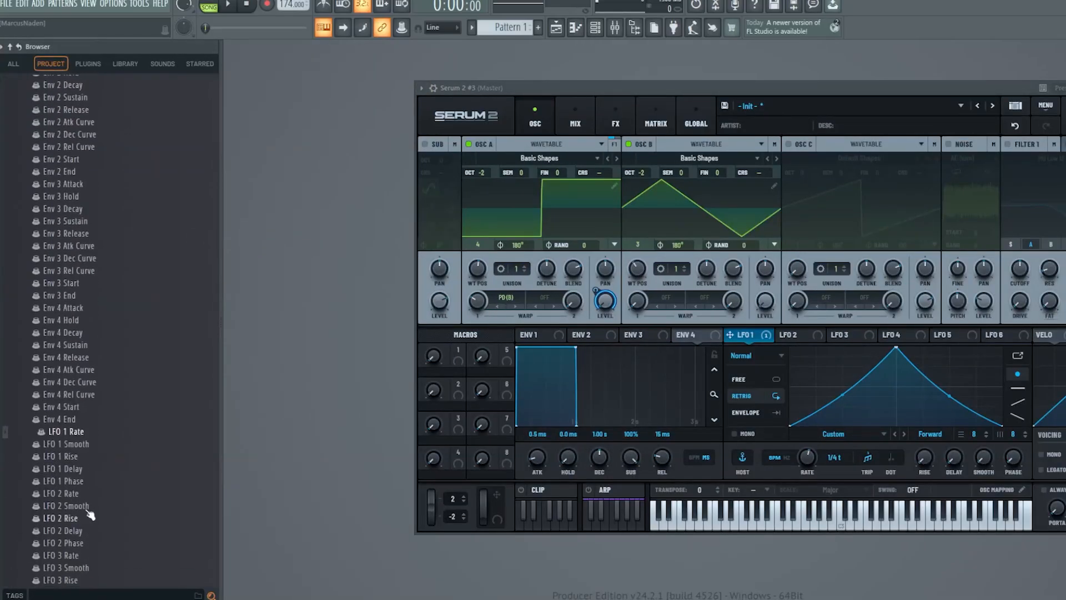
right_click(90, 438)
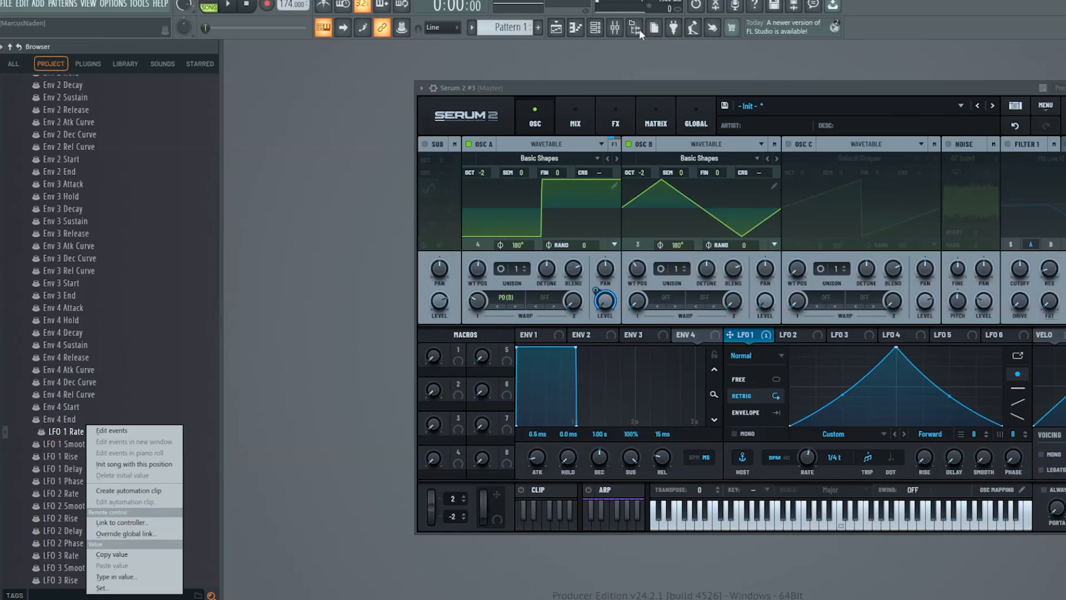
left_click(148, 490)
left_click_drag(590, 502, 589, 501)
key("space")
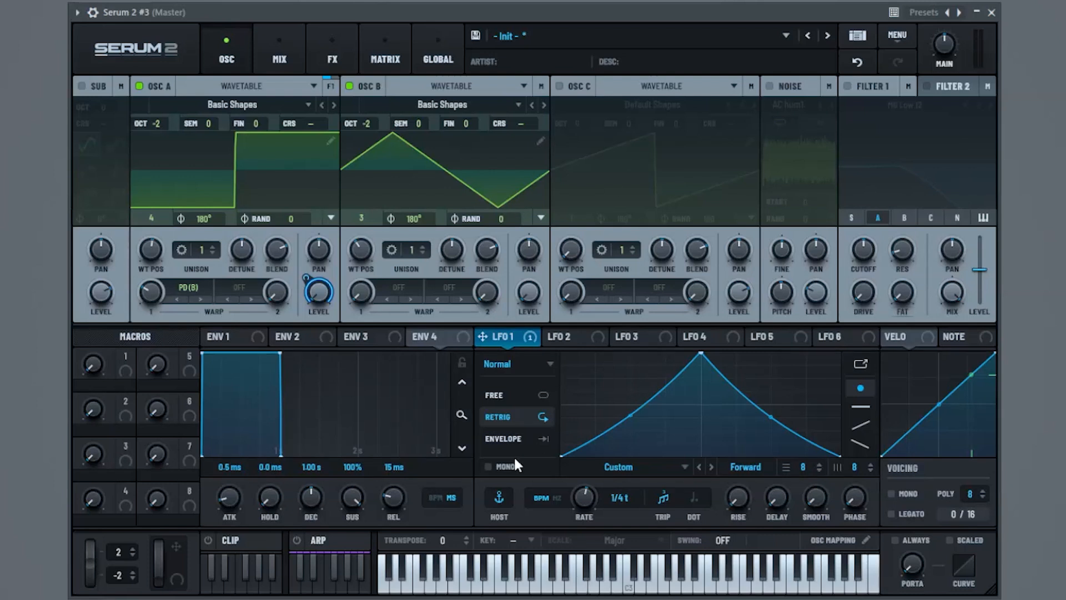
Step: Enable the sub oscillator at octave -2, route it to Direct and raise its level to maximum
left_click(82, 87)
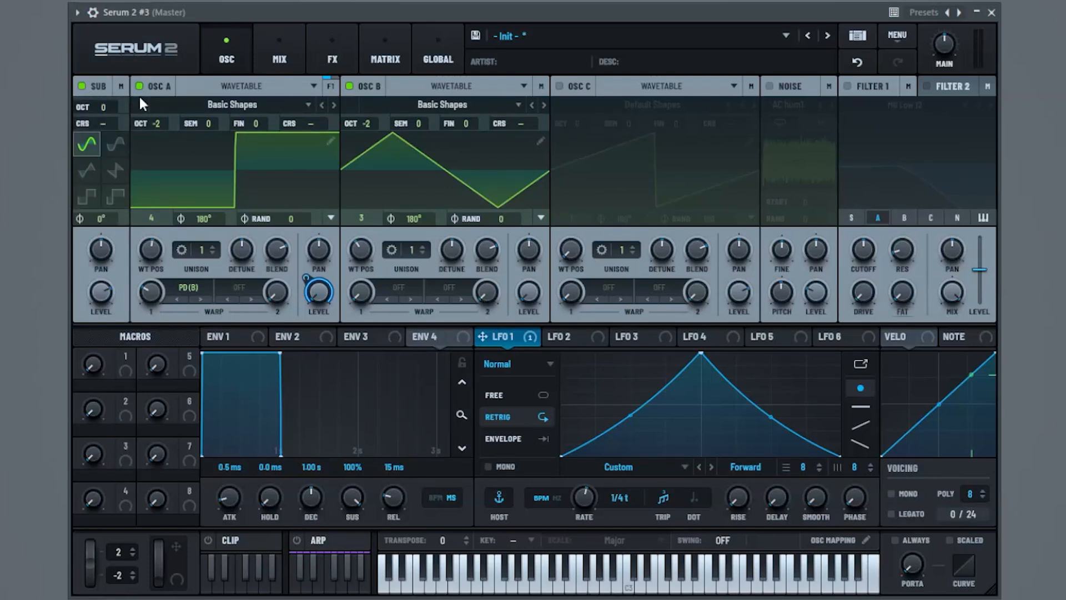
left_click_drag(105, 108, 100, 115)
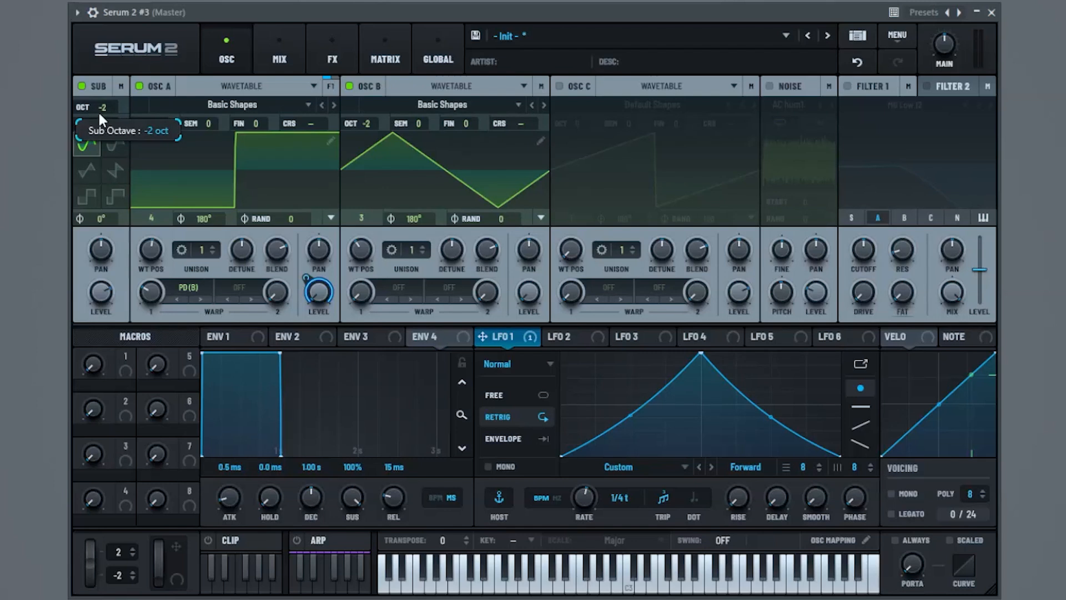
left_click(122, 87)
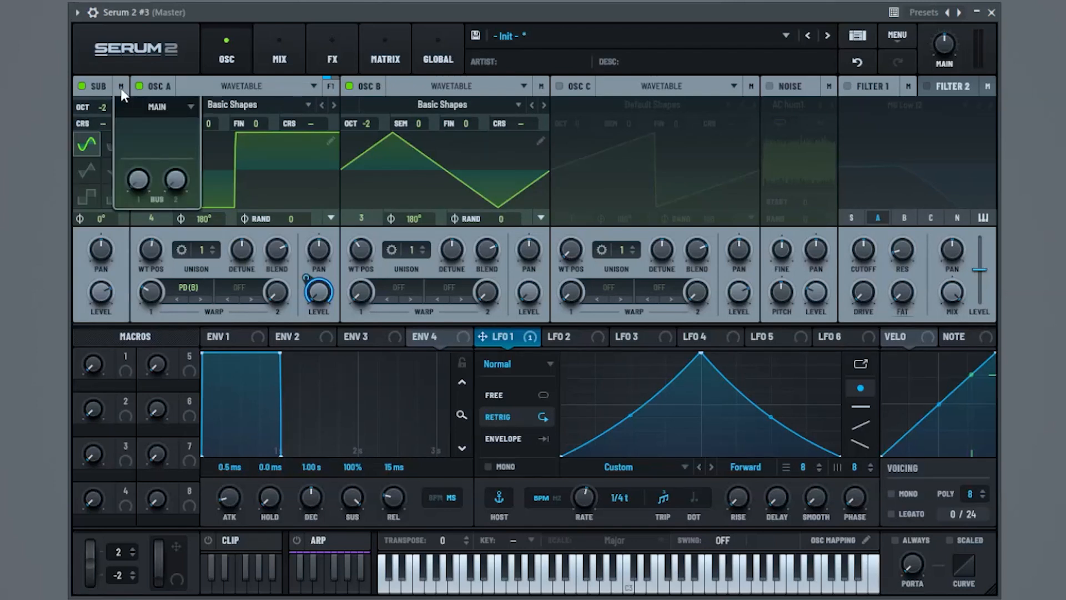
left_click(168, 106)
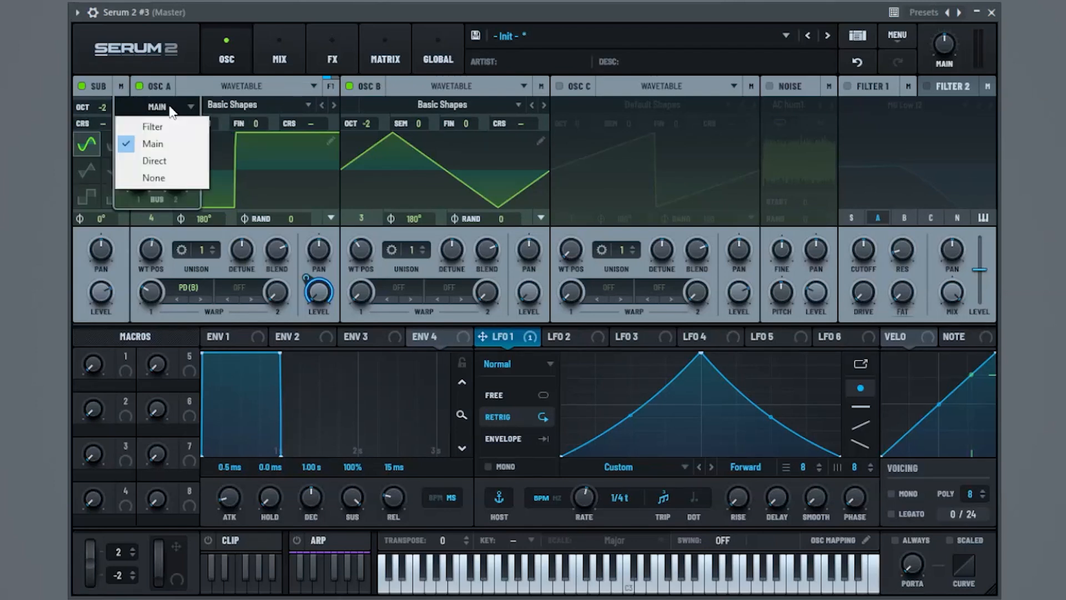
left_click(166, 163)
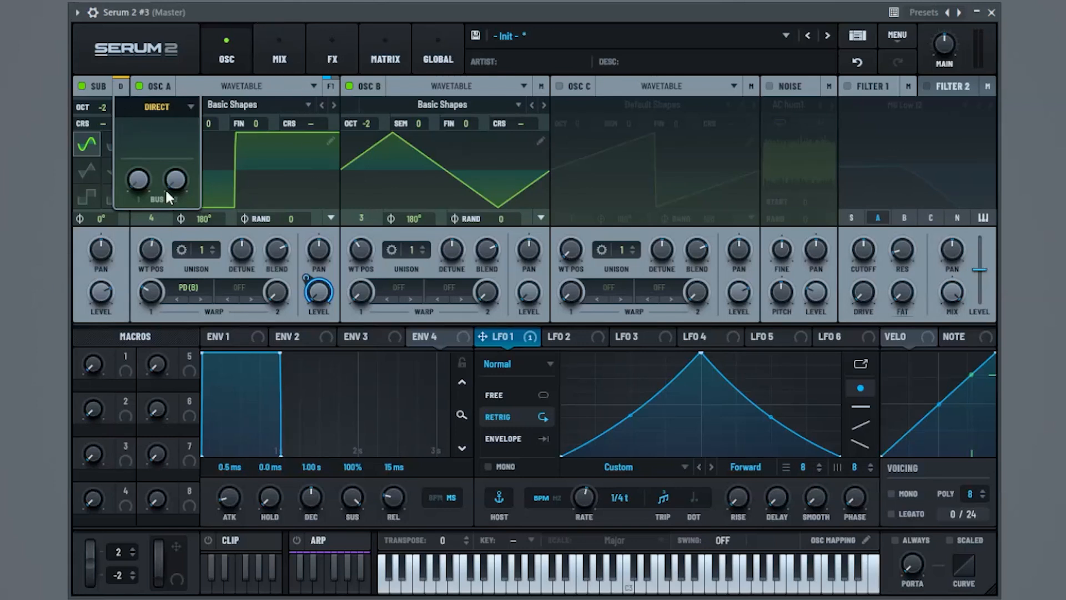
left_click(97, 254)
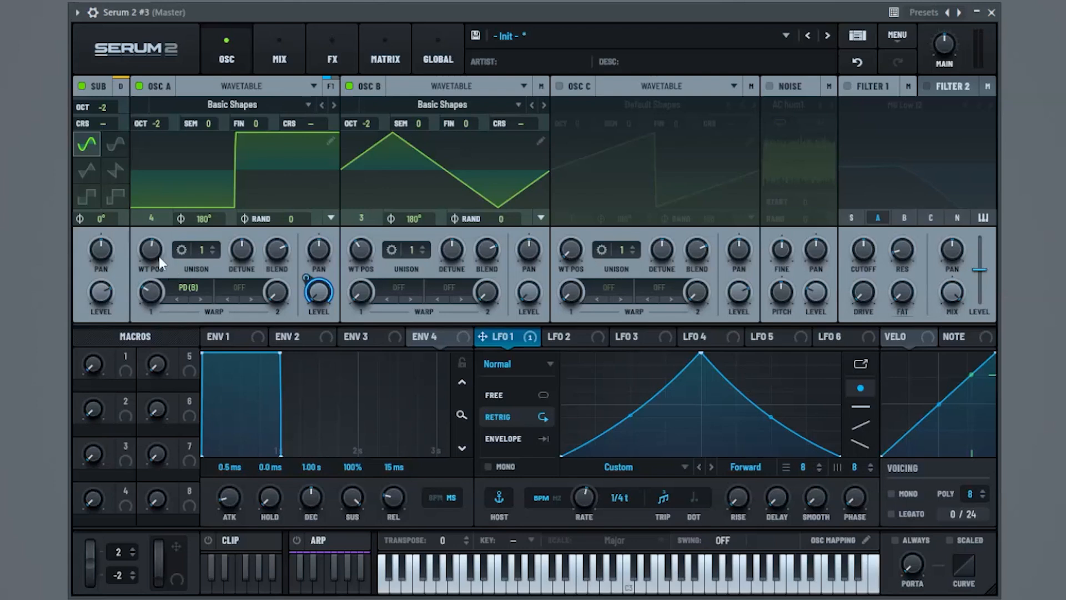
mouse_move(101, 296)
Step: Switch oscillators A and B off to audition the sub alone, and switch both back on
left_click(159, 91)
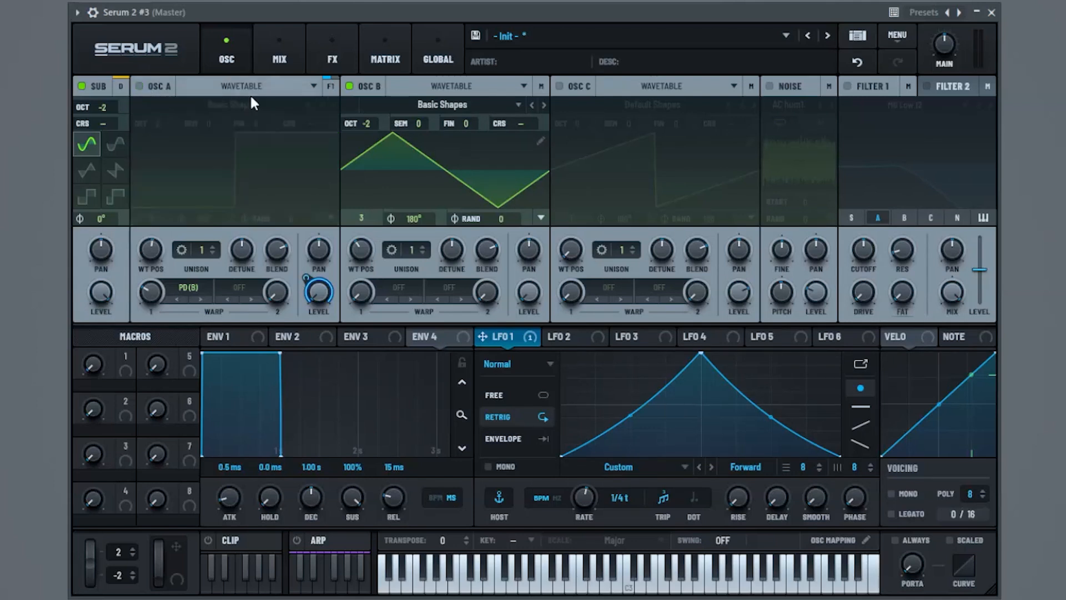
left_click(353, 89)
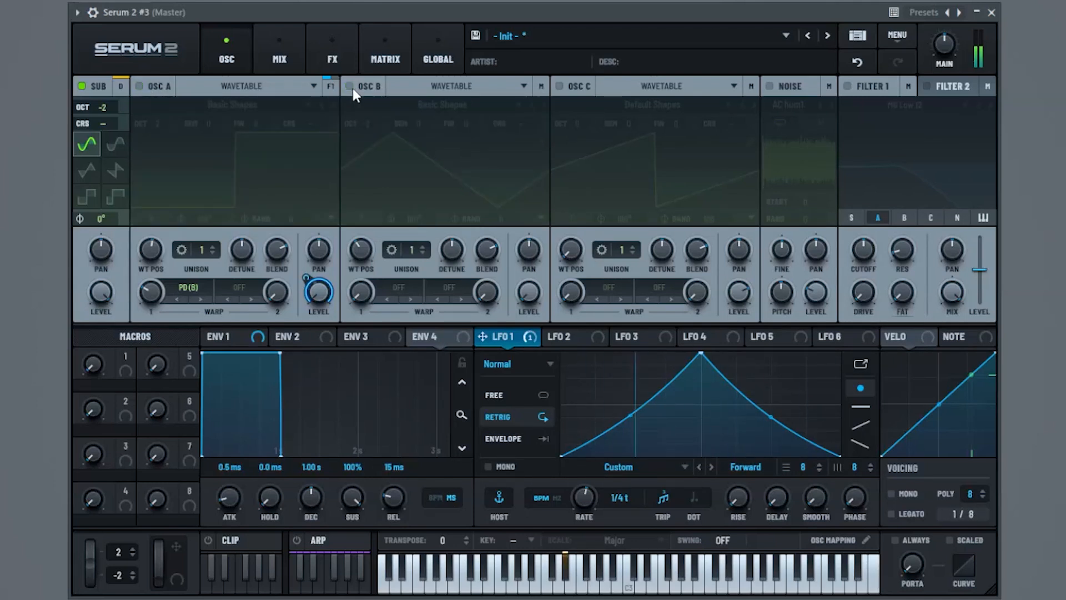
left_click(167, 88)
left_click(350, 88)
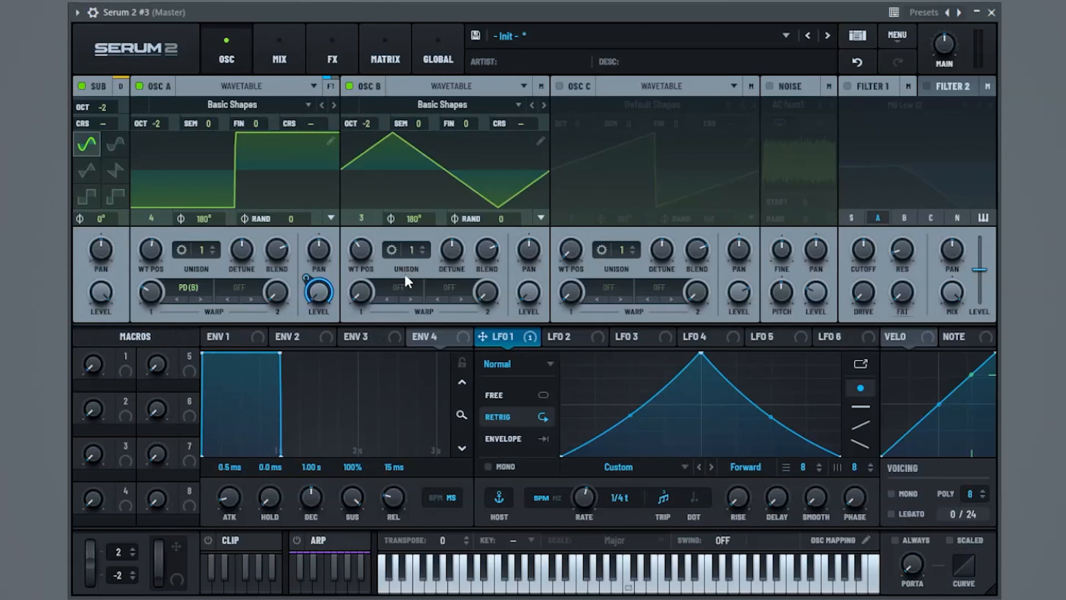
Step: Examine the empty effects rack and the mixer's routing of the sub, oscillators and buses
left_click(313, 49)
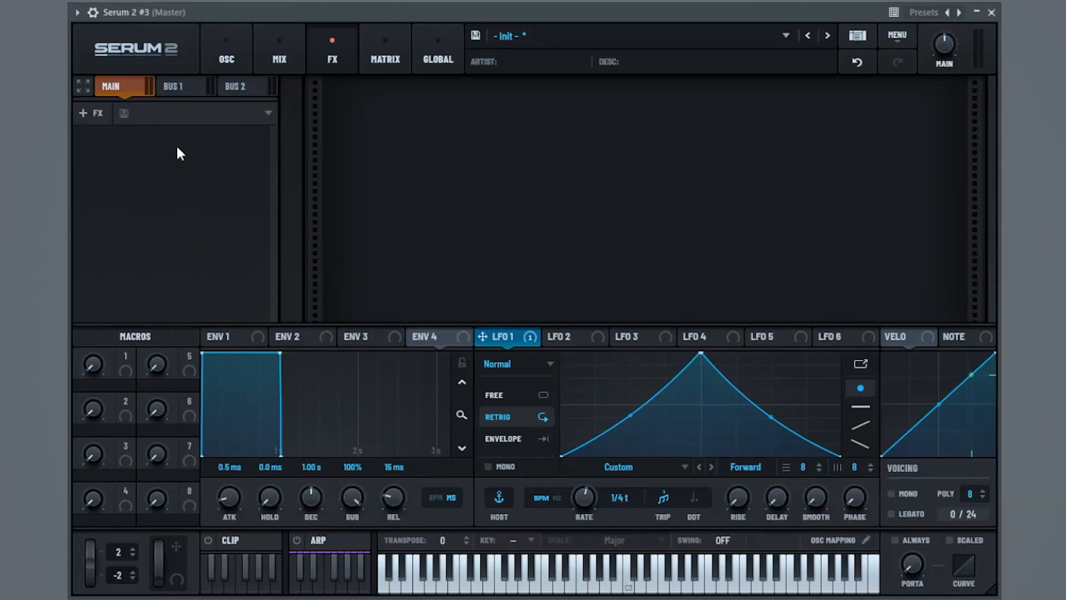
left_click(278, 41)
left_click(350, 50)
left_click(279, 48)
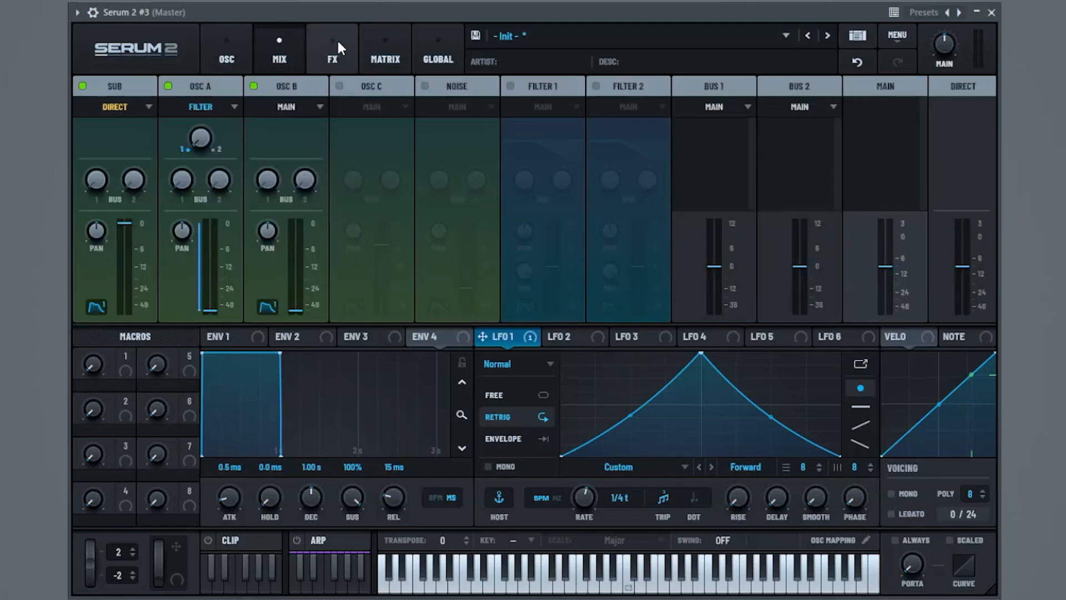
Step: Add a Compressor to the main effects rack, set it to Multiband mode and raise its gain to 9.8
left_click(320, 49)
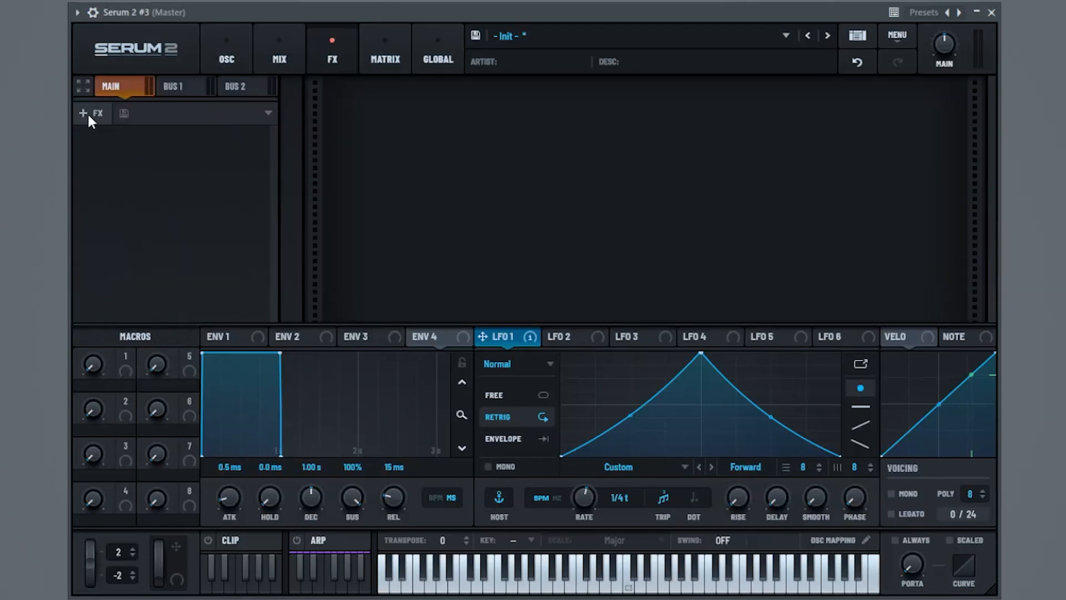
left_click(88, 113)
left_click(126, 169)
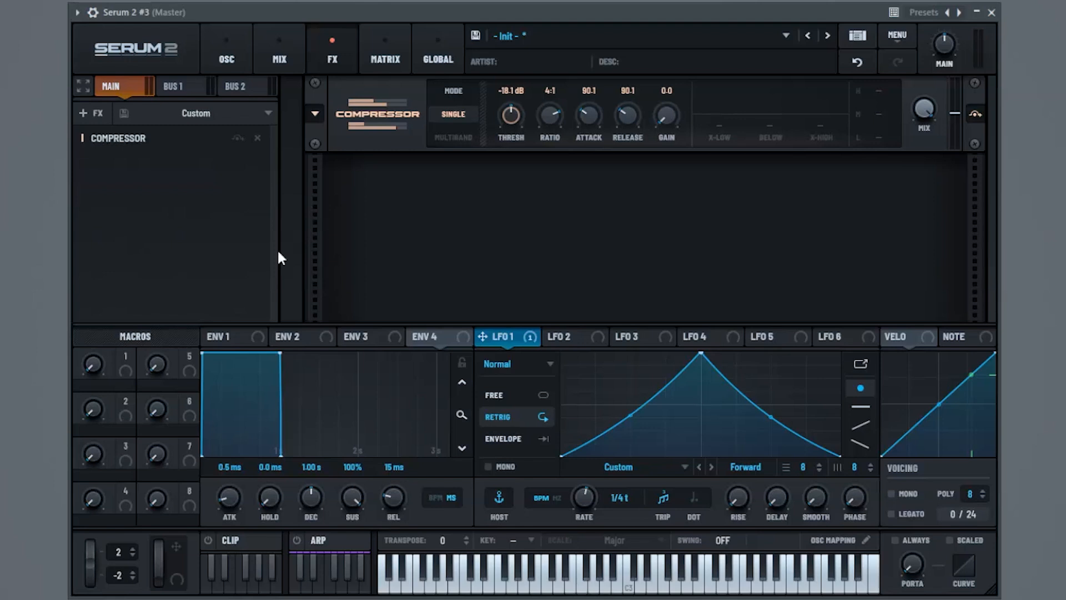
left_click(449, 138)
left_click_drag(666, 119, 676, 99)
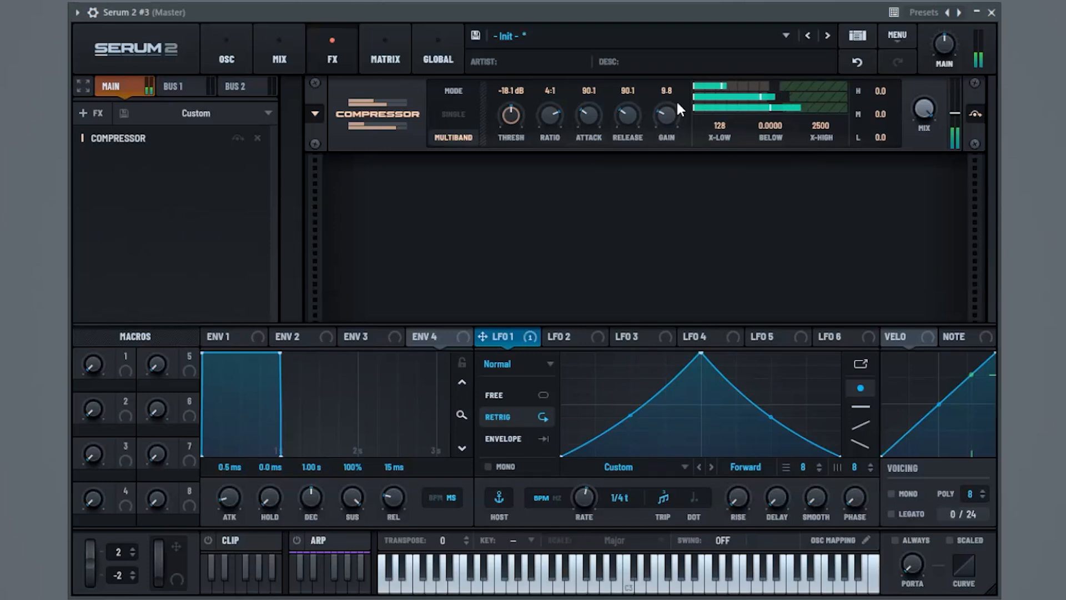
Step: Set the compressor's Below to 0.0742, high band gain to 4.3 and low band gain to 6.0, and slightly lower the main volume
left_click_drag(774, 128, 784, 122)
left_click_drag(881, 93, 895, 88)
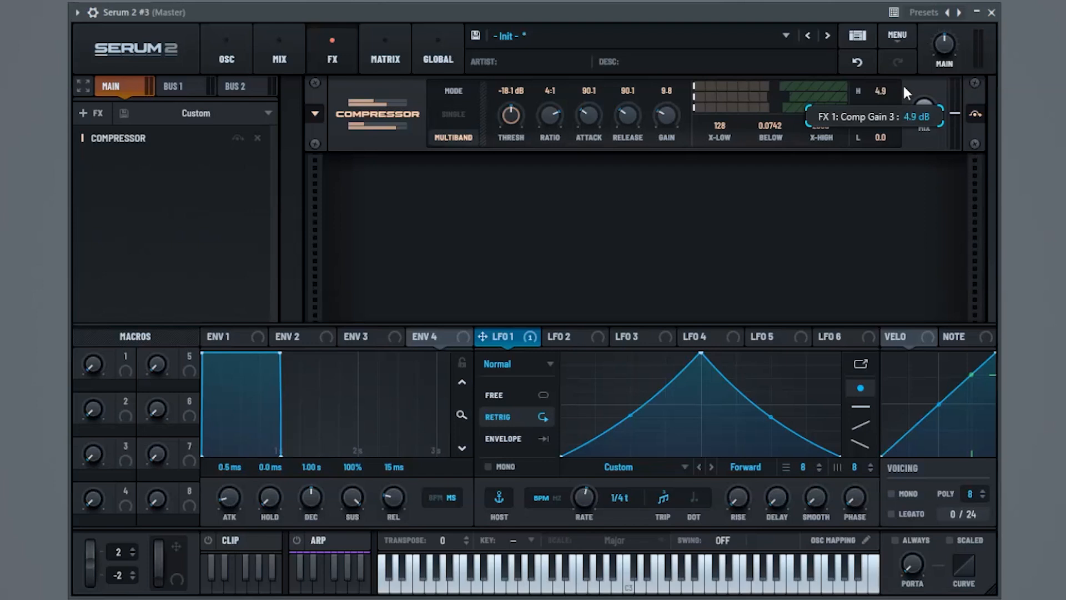
left_click_drag(901, 85, 902, 85)
left_click_drag(881, 124, 898, 121)
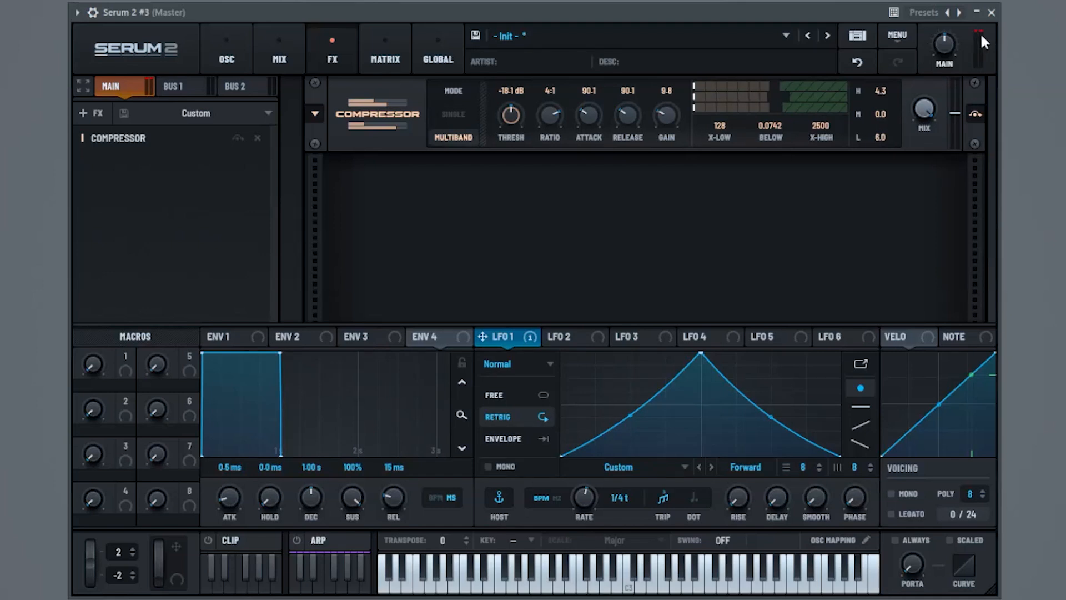
left_click_drag(956, 44, 953, 56)
Step: Add an Equalizer with the high shelf gain at -2.7 modulated by LFO 1, and a low cut at 36 Hz with Q 45
left_click(93, 113)
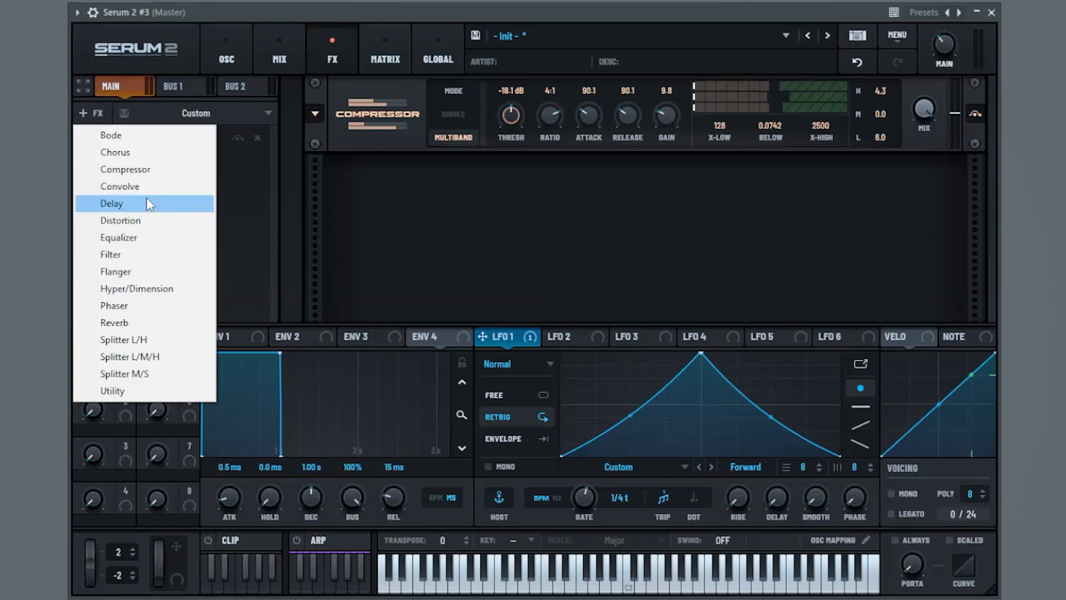
left_click(127, 237)
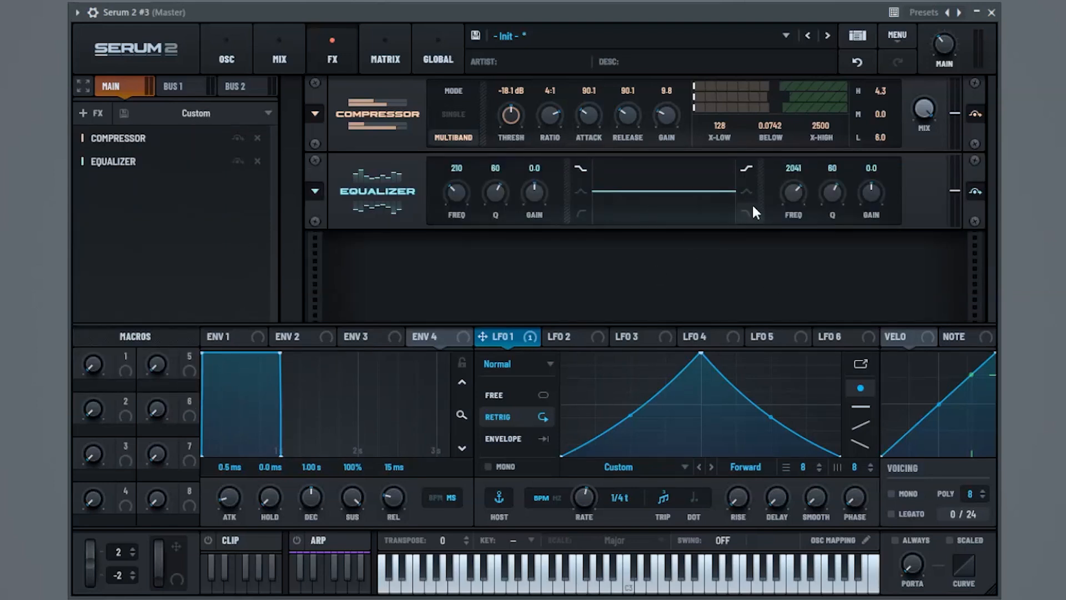
left_click_drag(869, 201, 866, 205)
left_click_drag(516, 330, 858, 191)
left_click(582, 211)
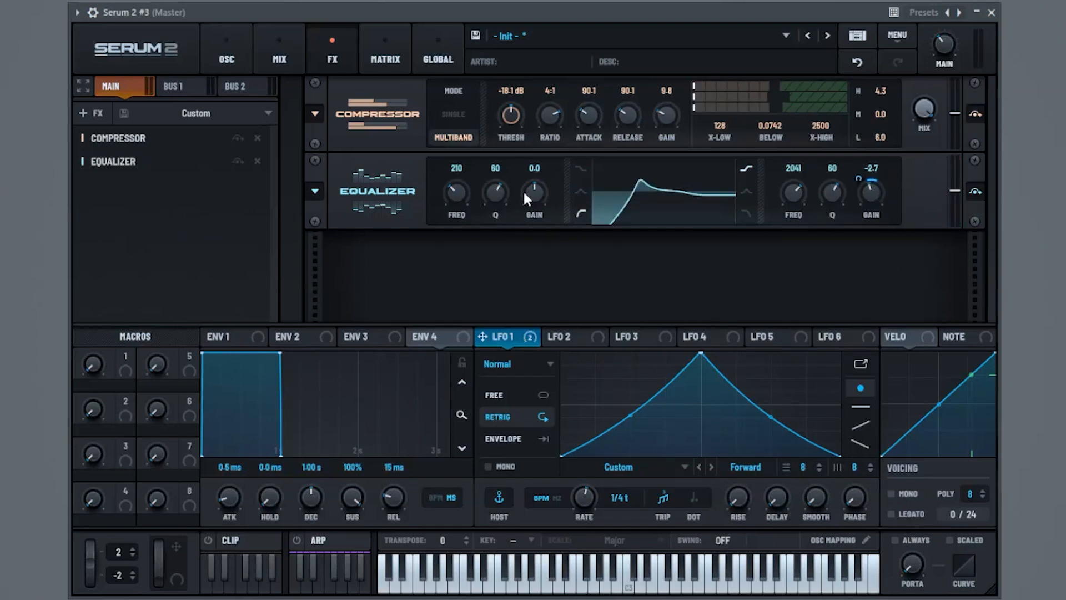
mouse_move(458, 191)
left_mouse_down()
mouse_move(436, 228)
mouse_move(456, 199)
left_mouse_up()
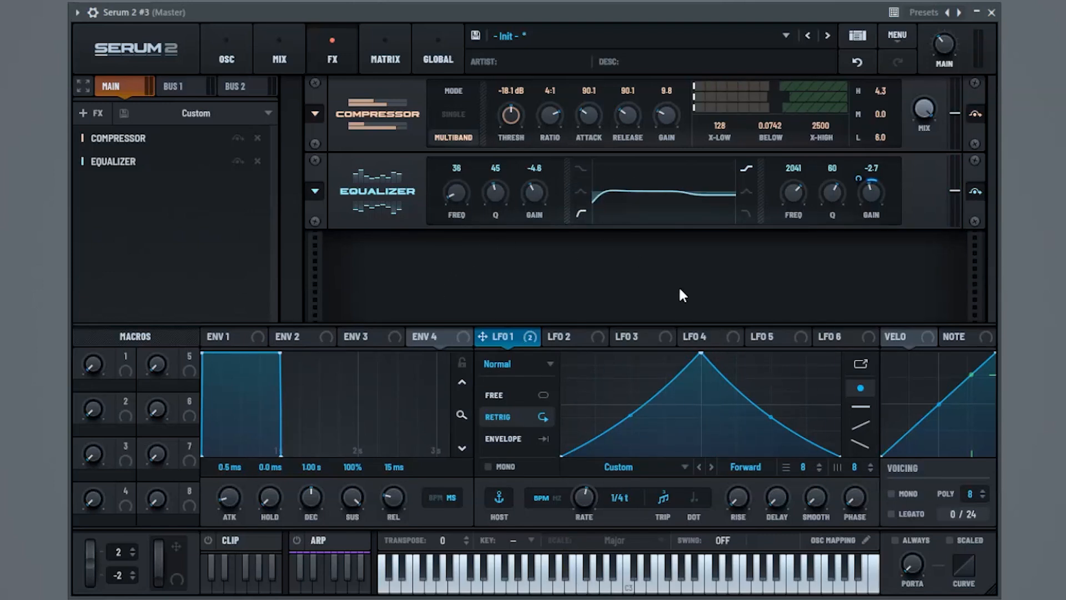
Step: Add a Filter effect after the equalizer and set its type to Add Bass
left_click(82, 113)
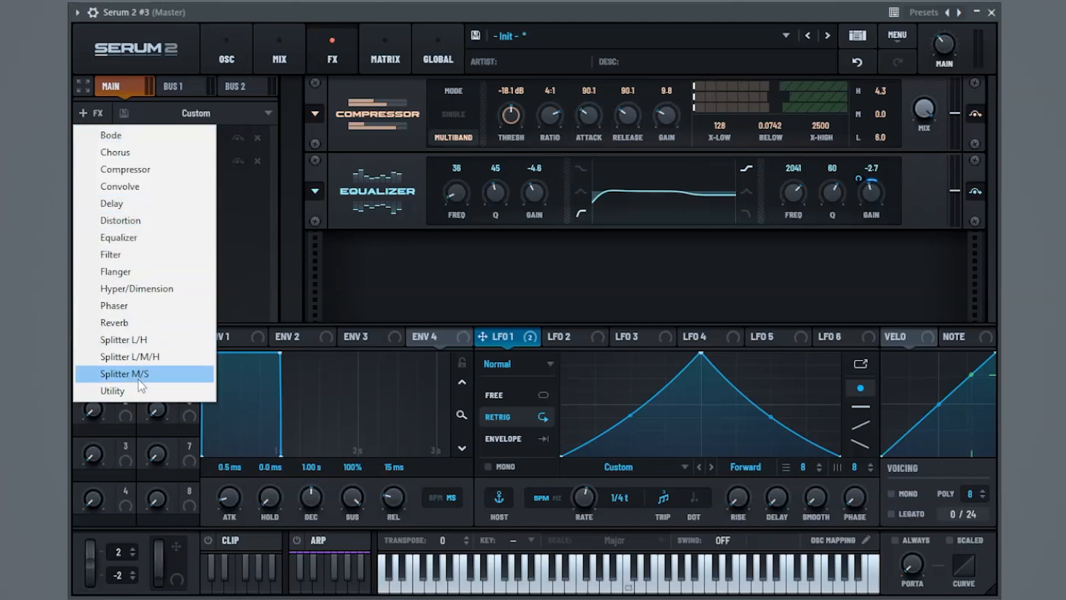
left_click(110, 254)
left_click(463, 262)
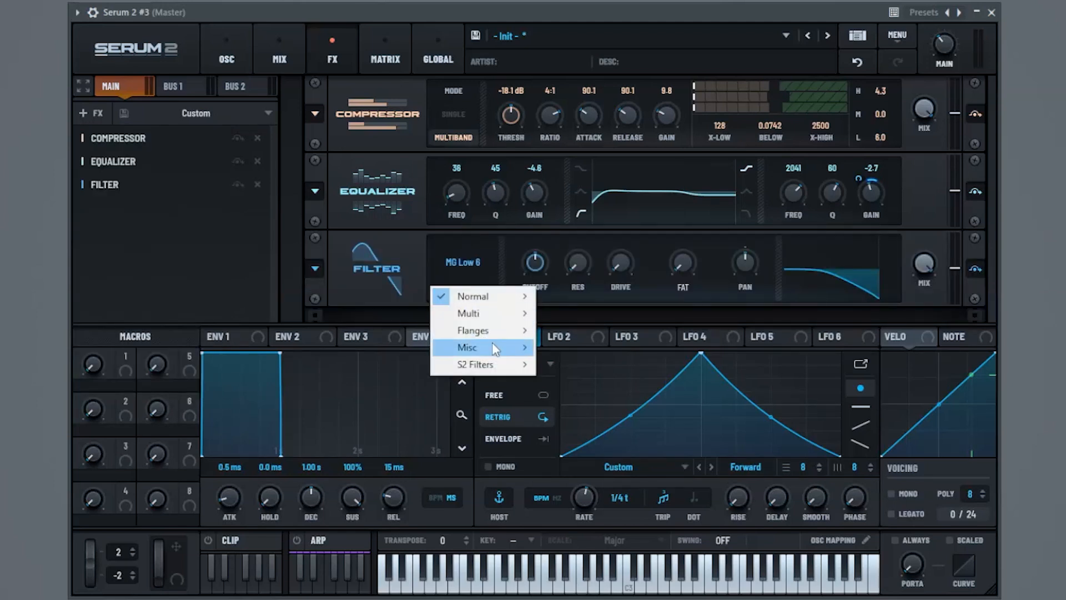
mouse_move(509, 349)
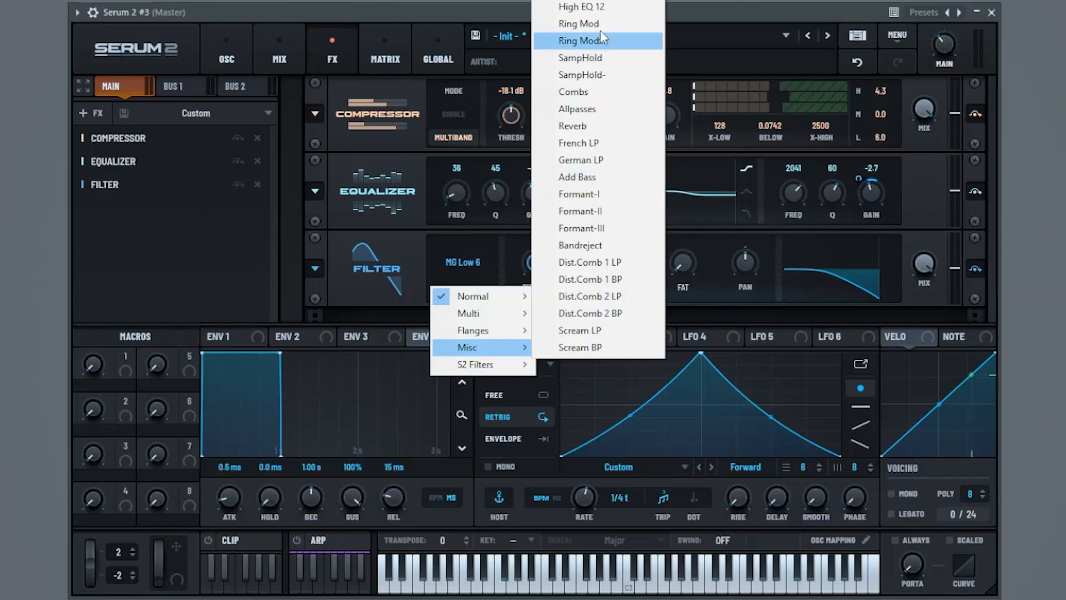
left_click(600, 178)
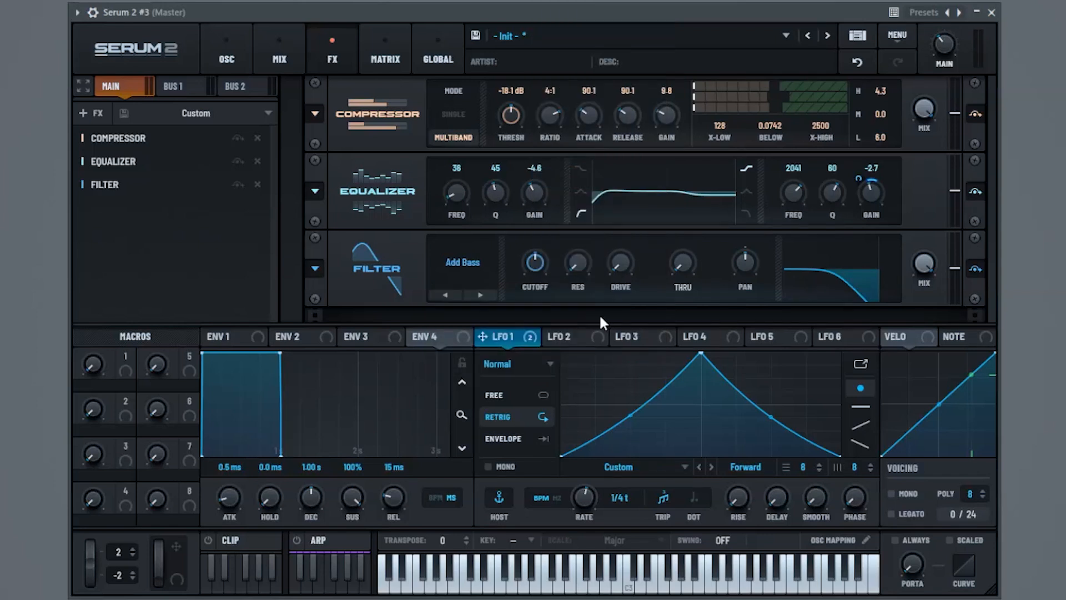
Step: Turn the Add Bass filter's Thru fully up, with the cutoff lowered and the drive raised moderately
left_click_drag(682, 275, 704, 87)
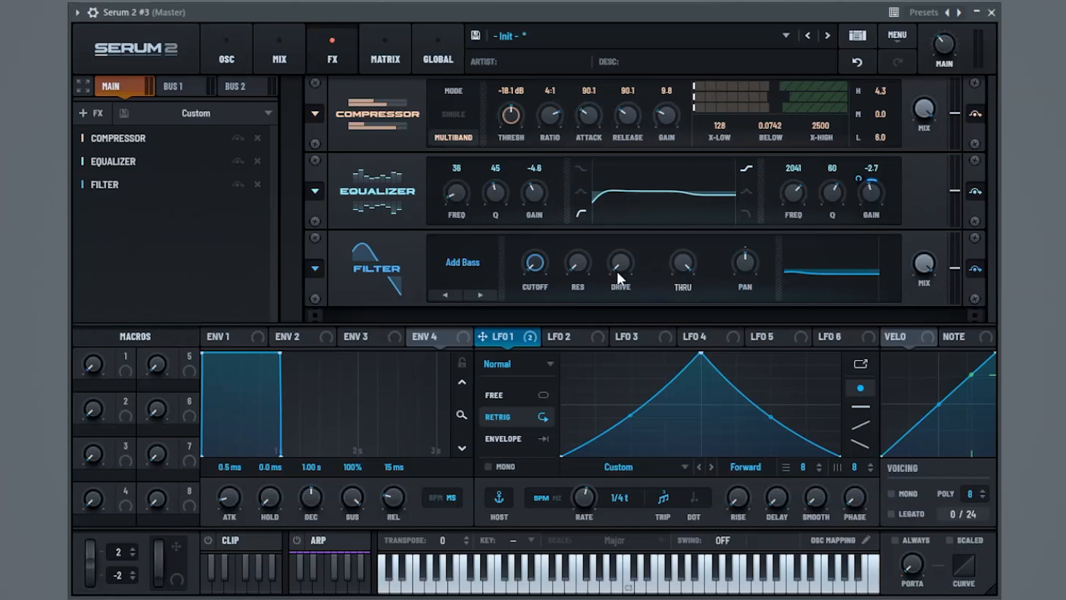
scroll(627, 267, "up", 2)
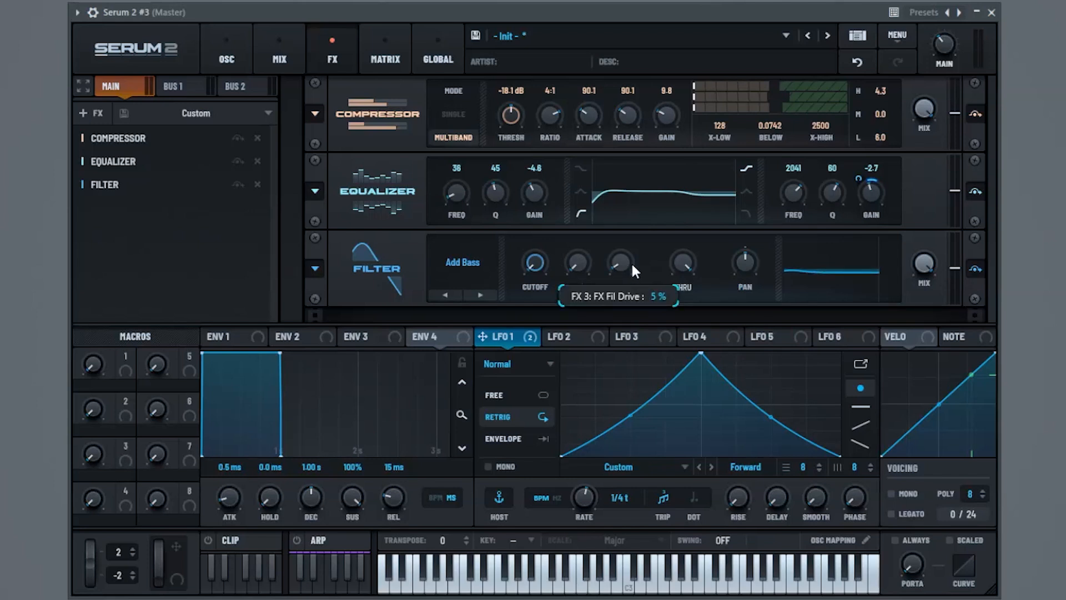
left_click_drag(632, 264, 655, 248)
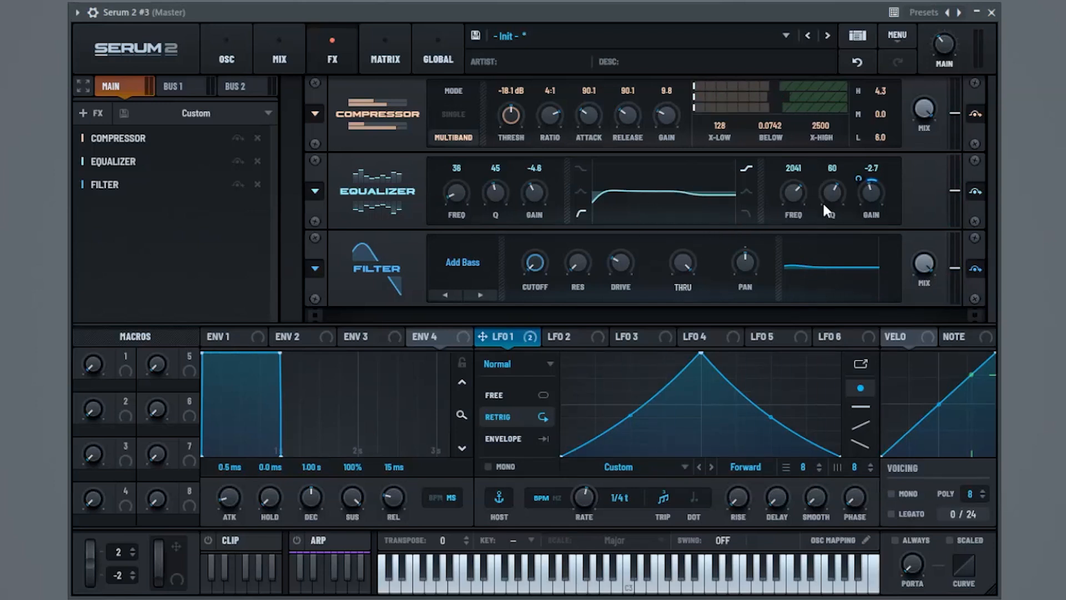
Step: Add a Convolve effect with the MESADUALREC impulse and toggle its bypass to compare the sound with and without it
left_click(93, 111)
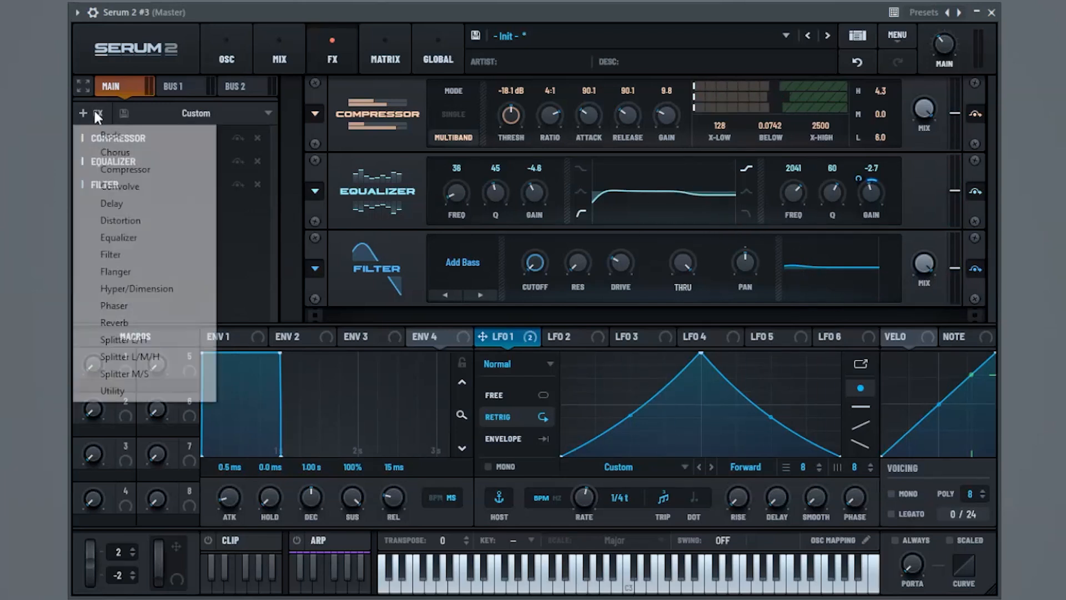
left_click(147, 188)
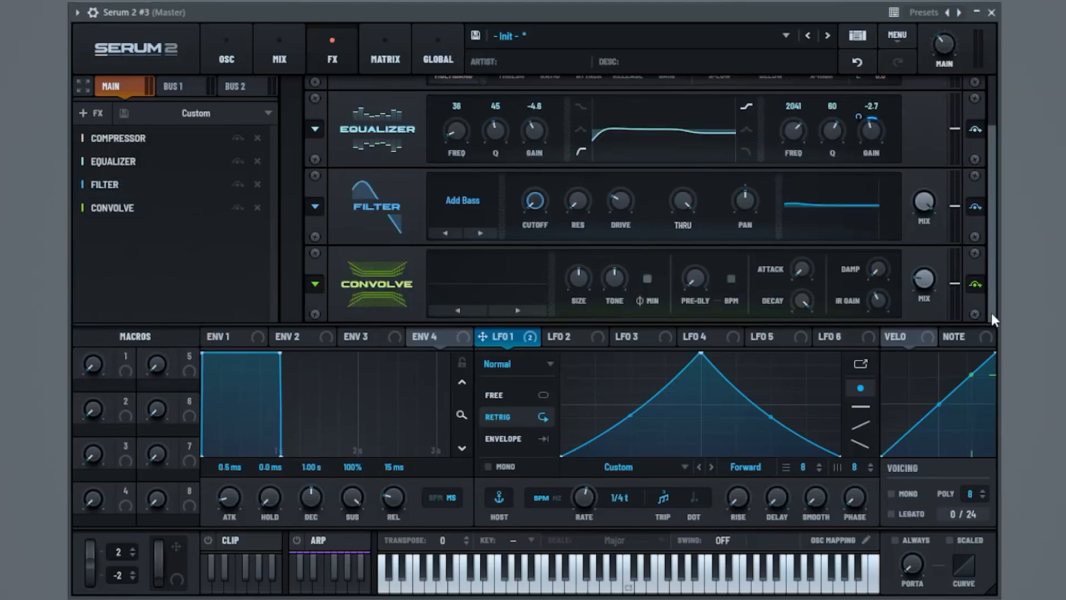
mouse_move(590, 291)
left_click(528, 312)
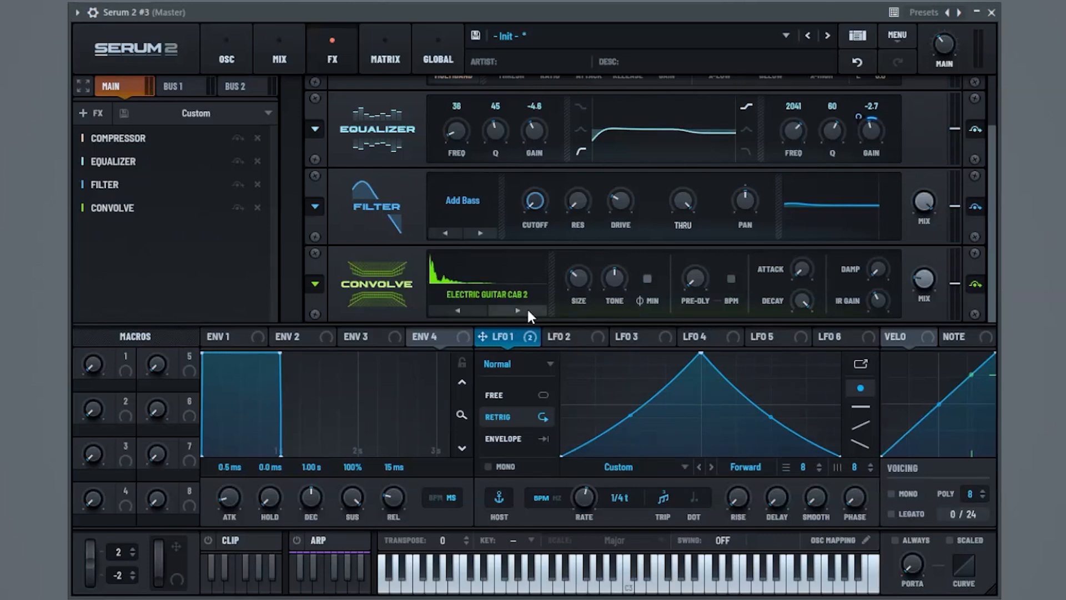
left_click(528, 312)
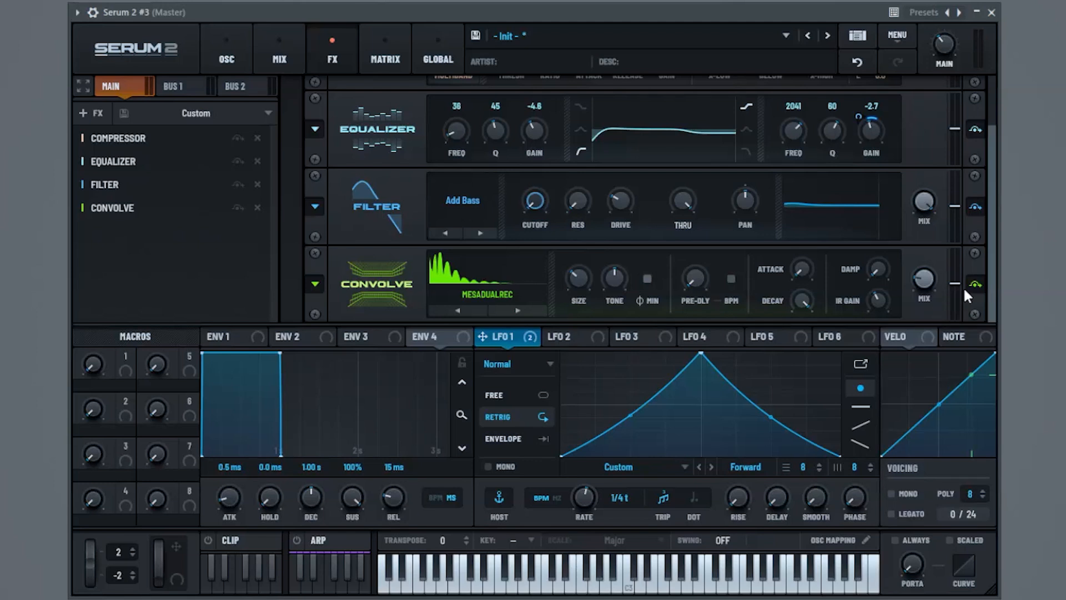
left_click(979, 285)
left_click(979, 286)
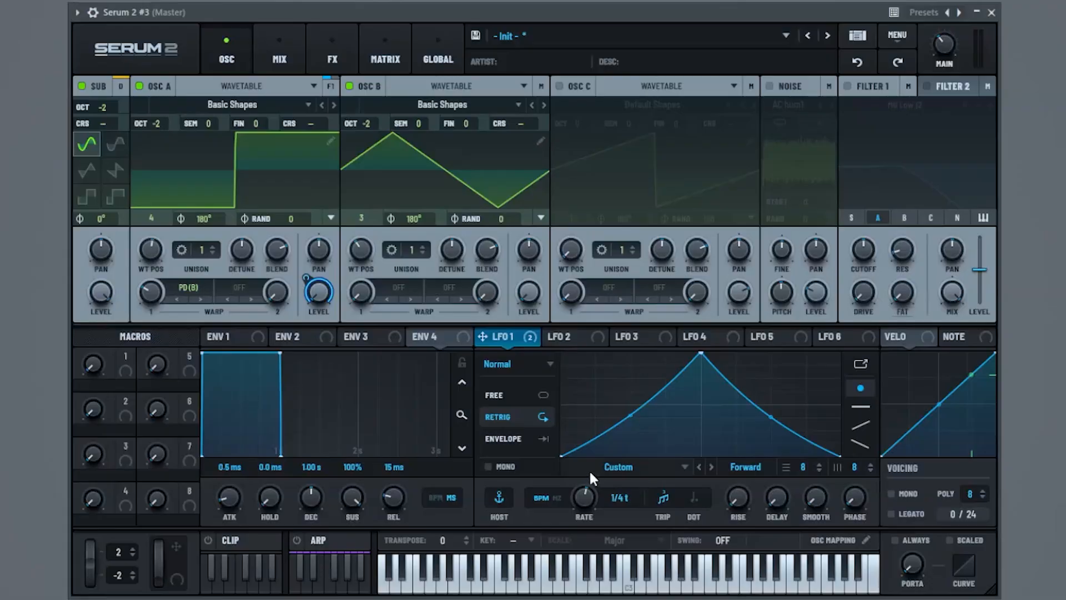
Step: Set LFO 2 to Envelope mode, shape it as a straight descending ramp and set its rate to 2 bar
left_click(574, 343)
left_click(524, 439)
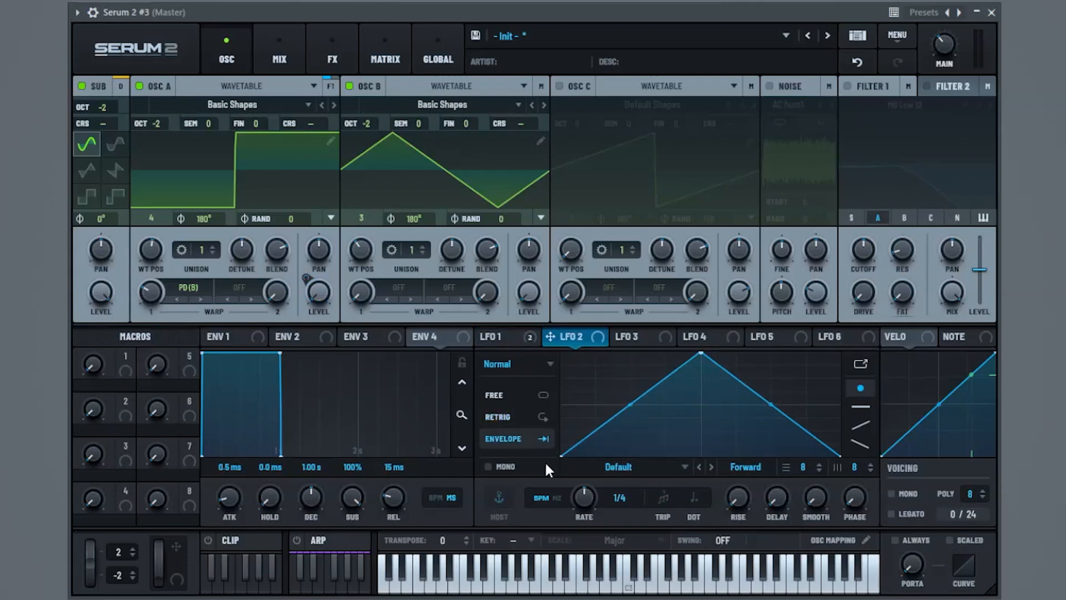
left_click_drag(706, 356, 460, 289)
left_click_drag(578, 498, 562, 526)
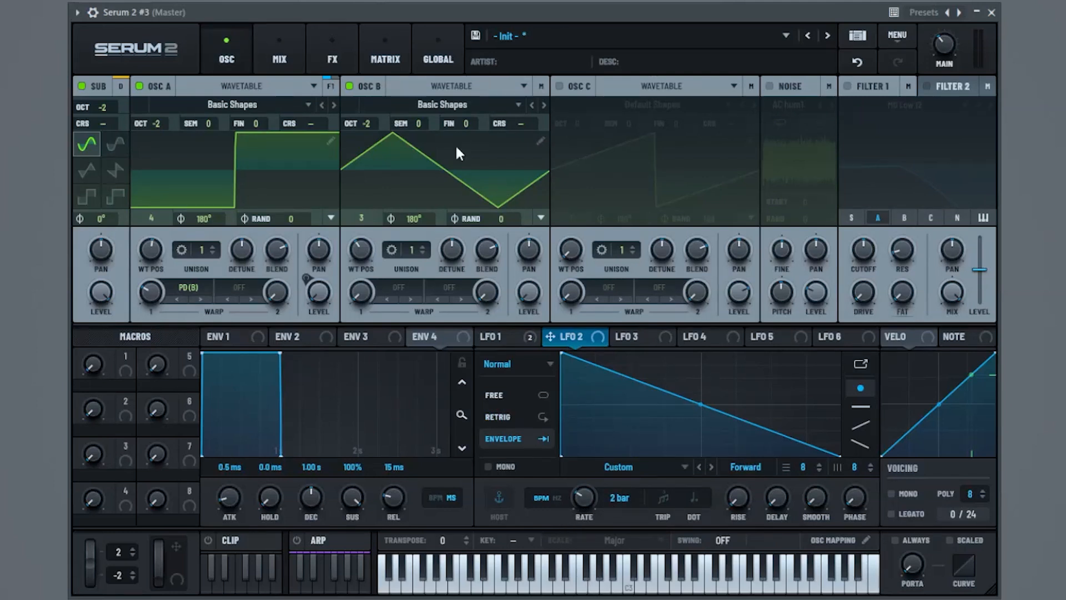
Step: Assign LFO 2 to the global Main Tuning in the modulation matrix's third row
left_click(391, 51)
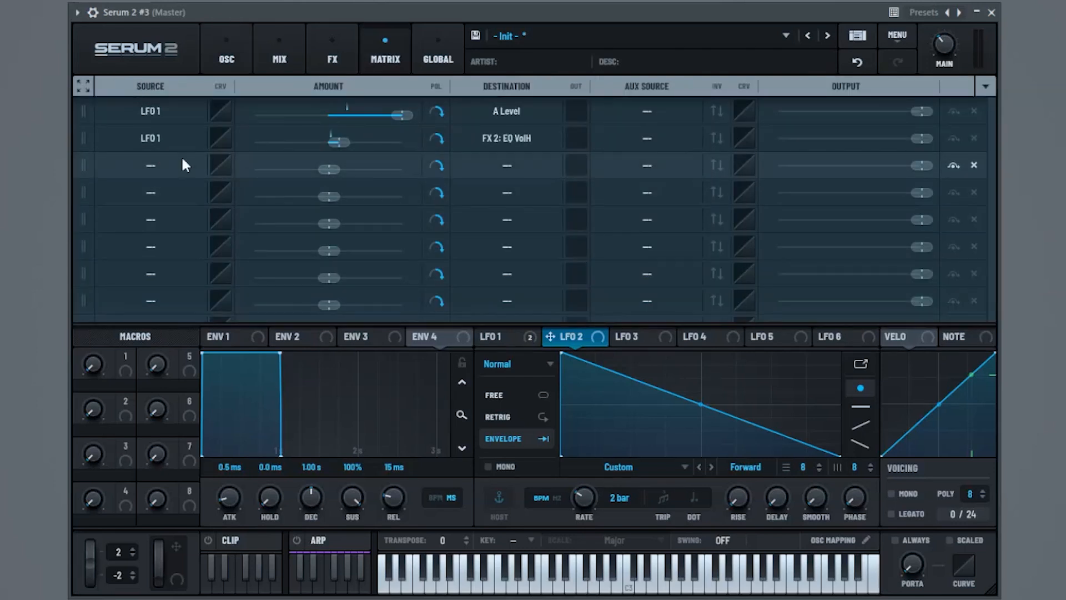
left_click(146, 161)
mouse_move(169, 225)
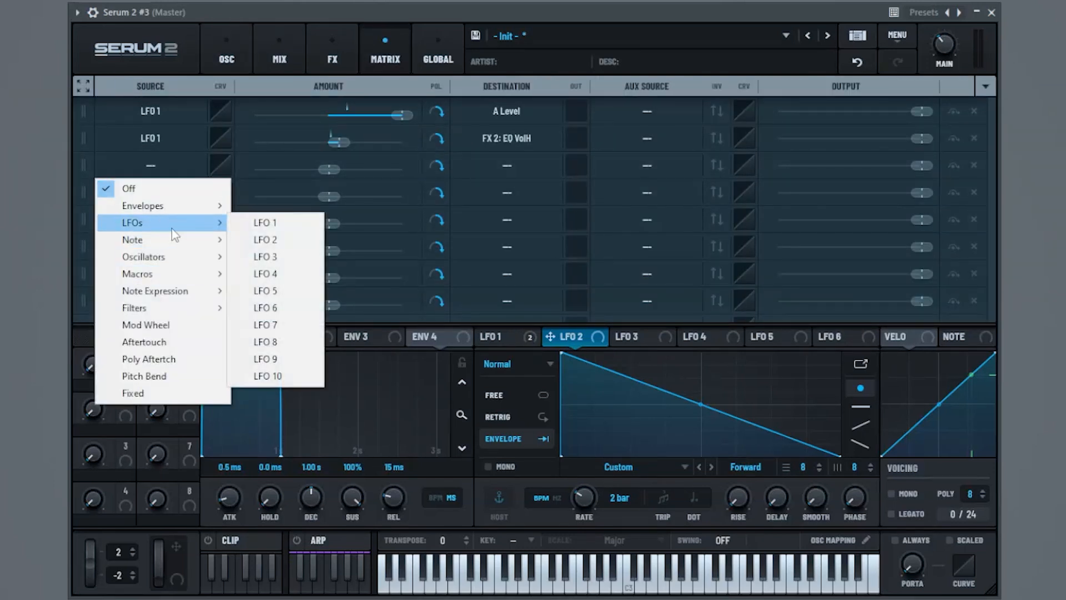
left_click(282, 240)
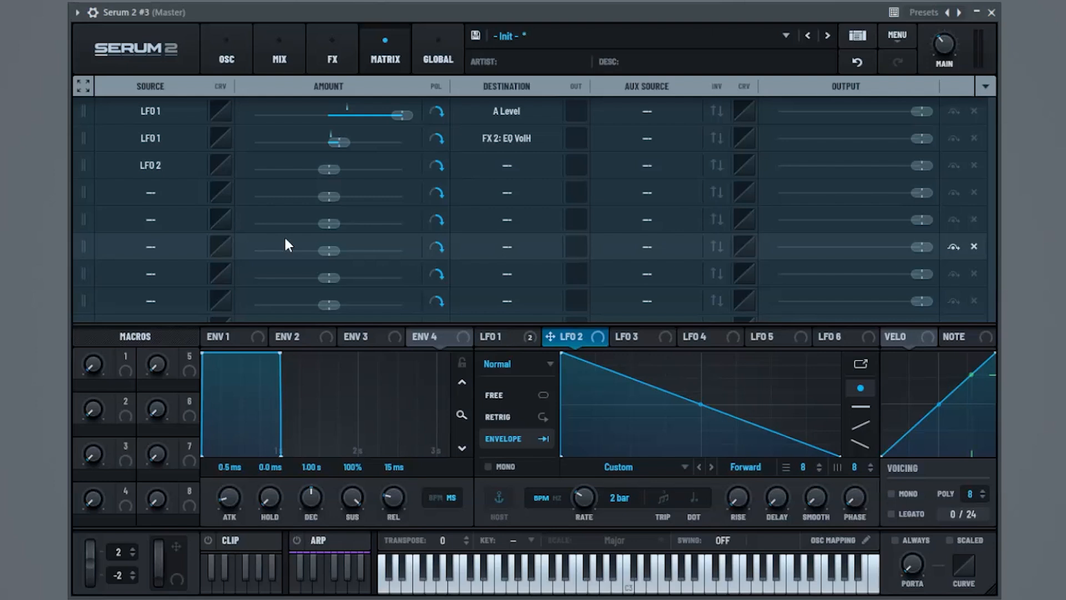
left_click(496, 170)
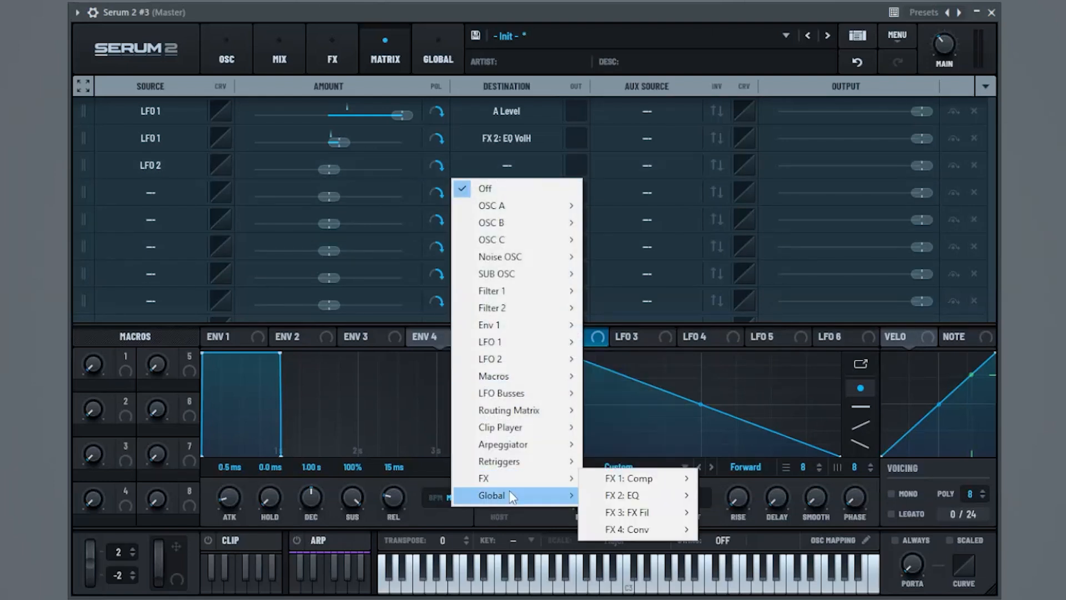
mouse_move(508, 492)
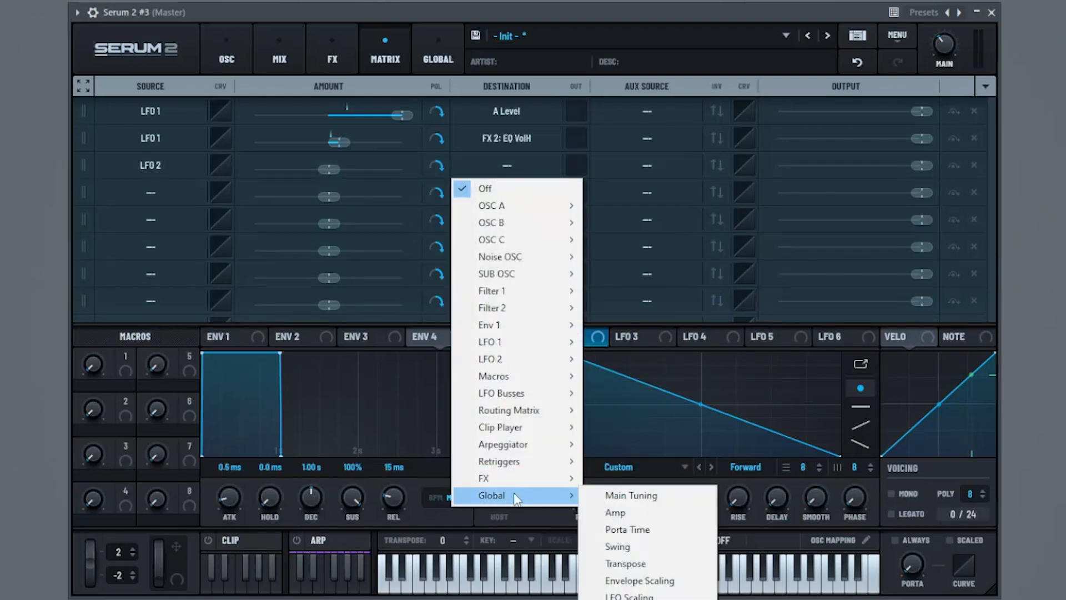
left_click(656, 496)
Step: Set the LFO 2 modulation amount on Main Tuning to 2%, auditioning playback while adjusting it
left_click_drag(331, 168, 339, 172)
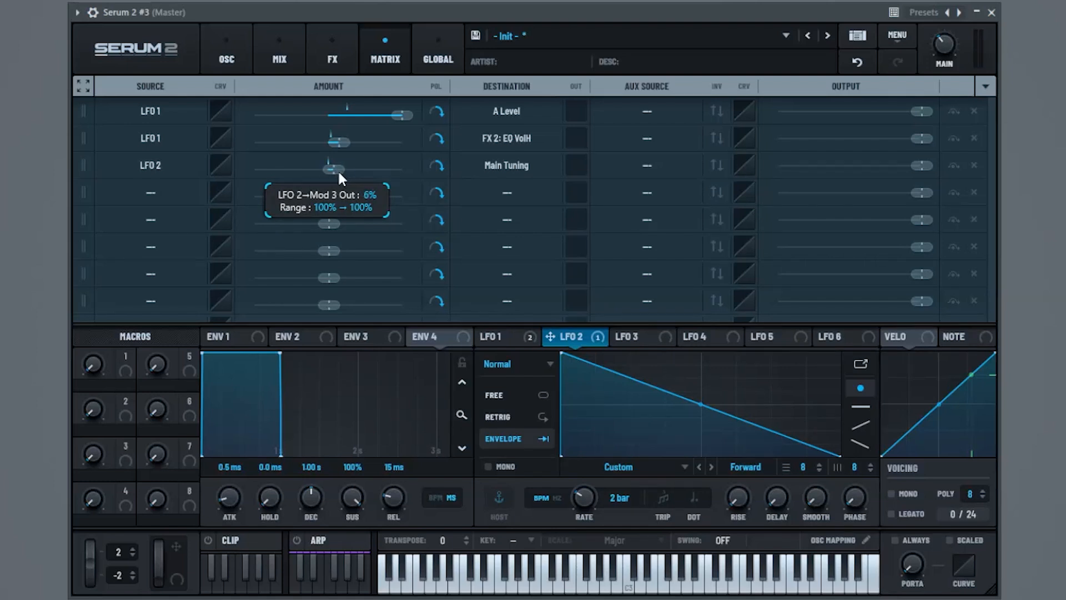
key("space")
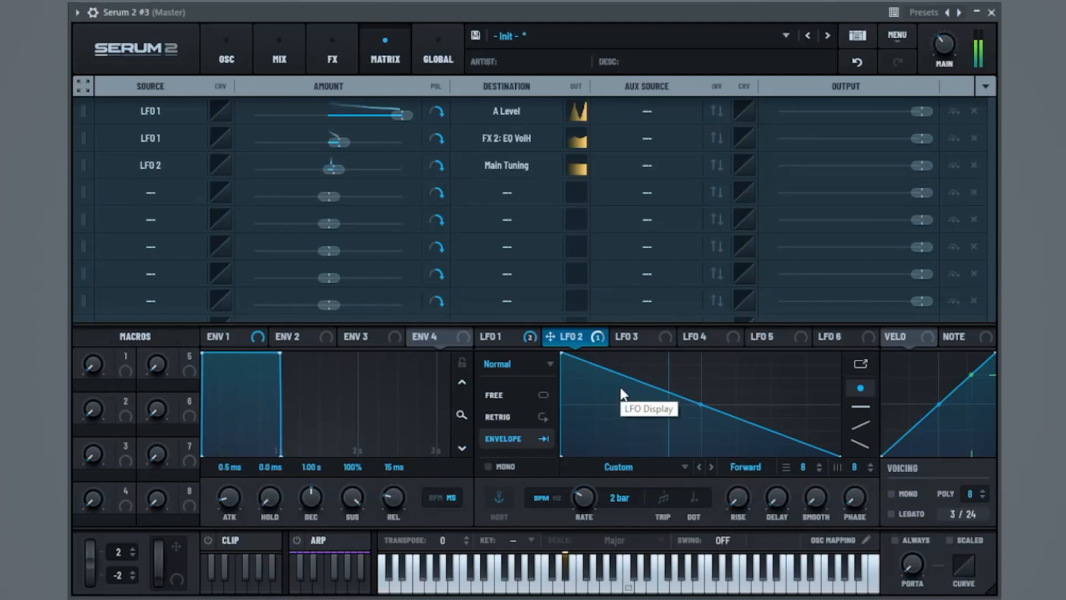
key("space")
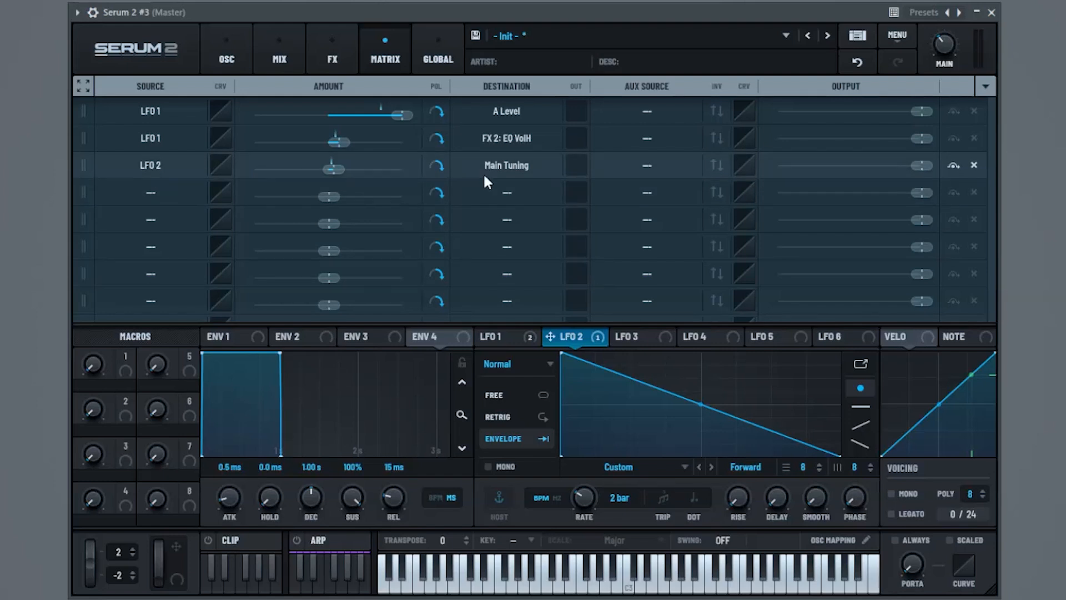
left_click_drag(331, 169, 327, 168)
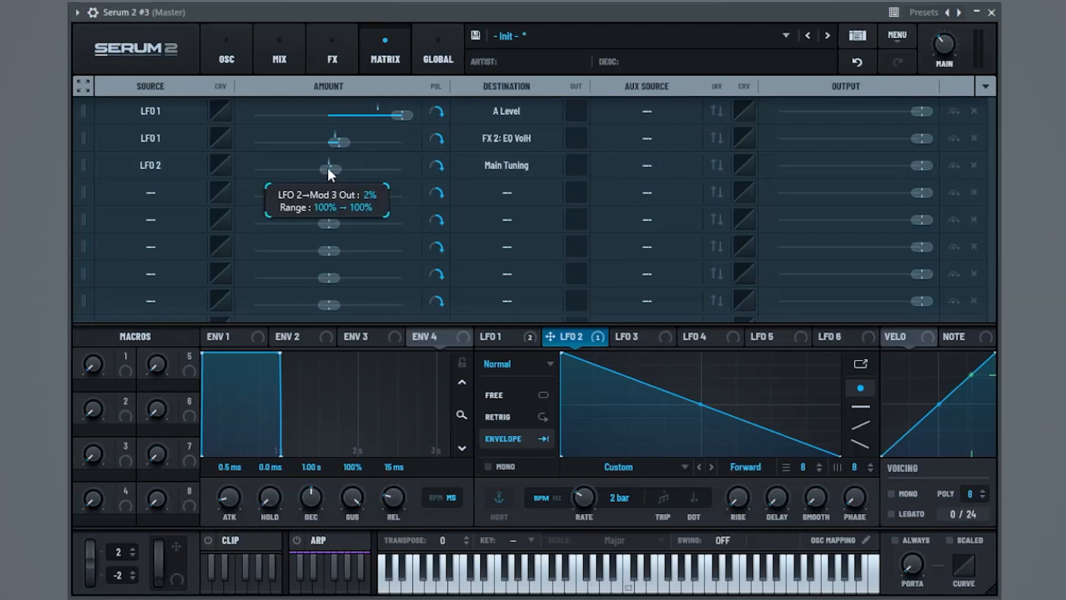
key("space")
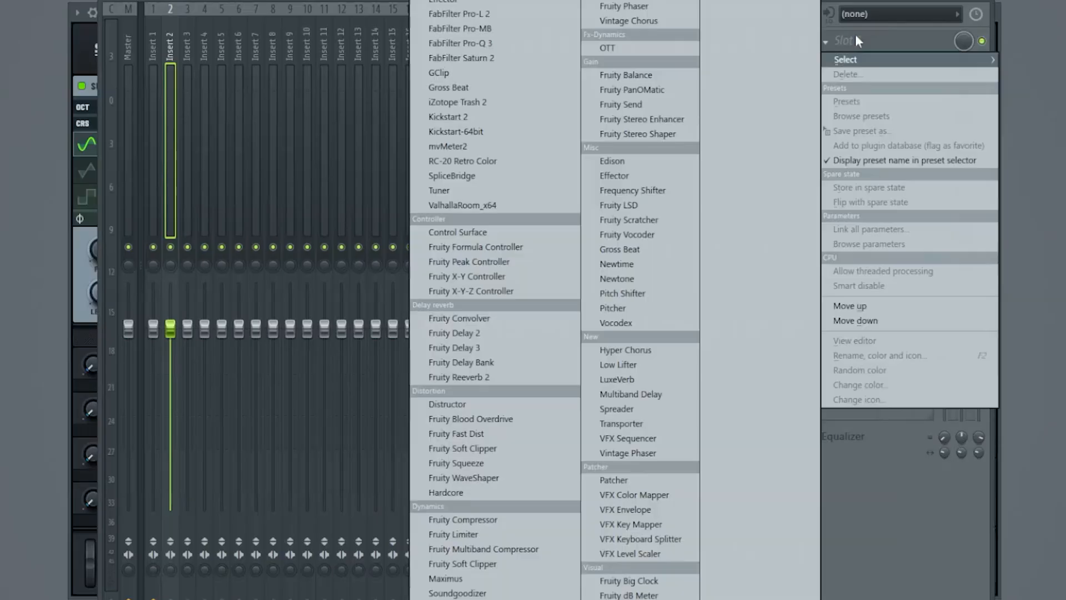
Step: Load OTT in the first effect slot of mixer track Insert 2, lower its depth and adjust its high and mid band thresholds
left_click(607, 48)
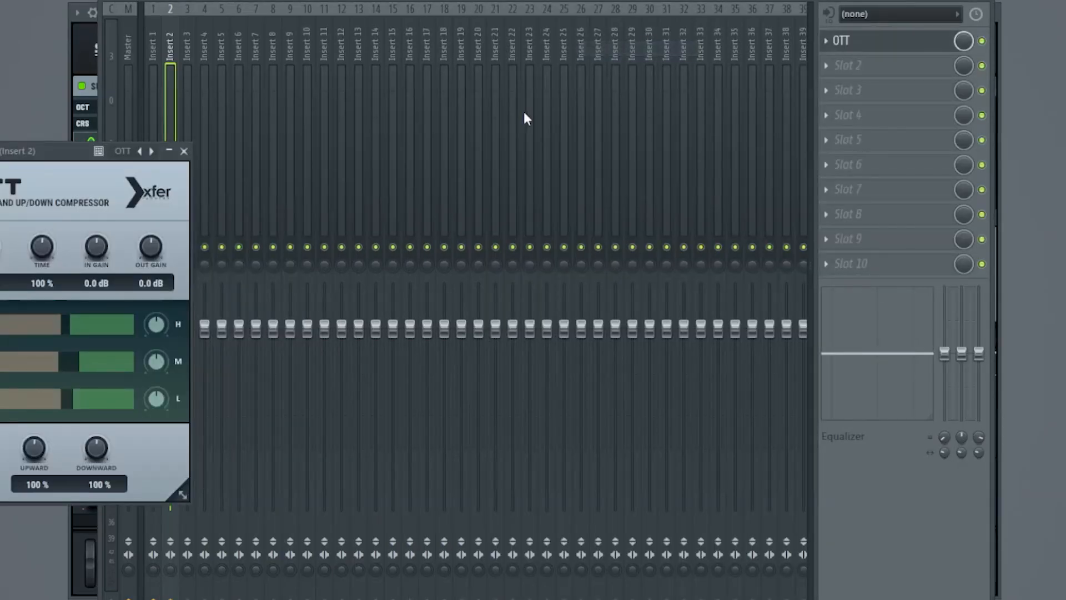
left_click_drag(48, 145, 464, 42)
left_click_drag(381, 251, 391, 217)
mouse_move(399, 155)
left_mouse_down()
mouse_move(387, 193)
mouse_move(393, 167)
left_mouse_up()
mouse_move(482, 222)
left_mouse_down()
mouse_move(500, 224)
mouse_move(501, 239)
mouse_move(485, 222)
left_mouse_up()
left_click_drag(488, 259, 478, 258)
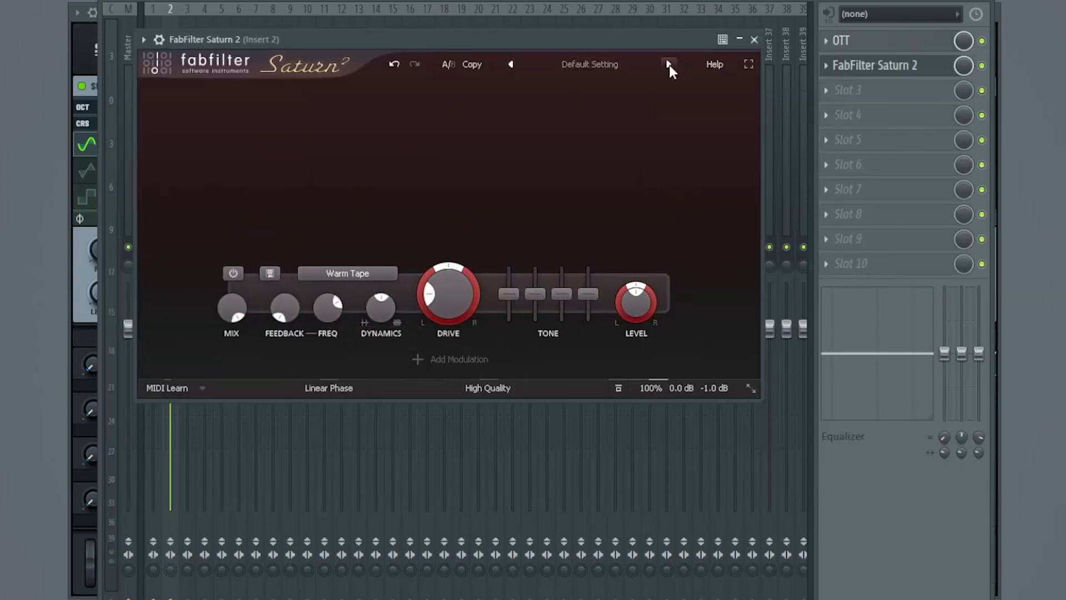
Step: Advance FabFilter Saturn 2 to the next preset and choose a bit-crusher preset from Decimort2's preset browser
left_click(669, 65)
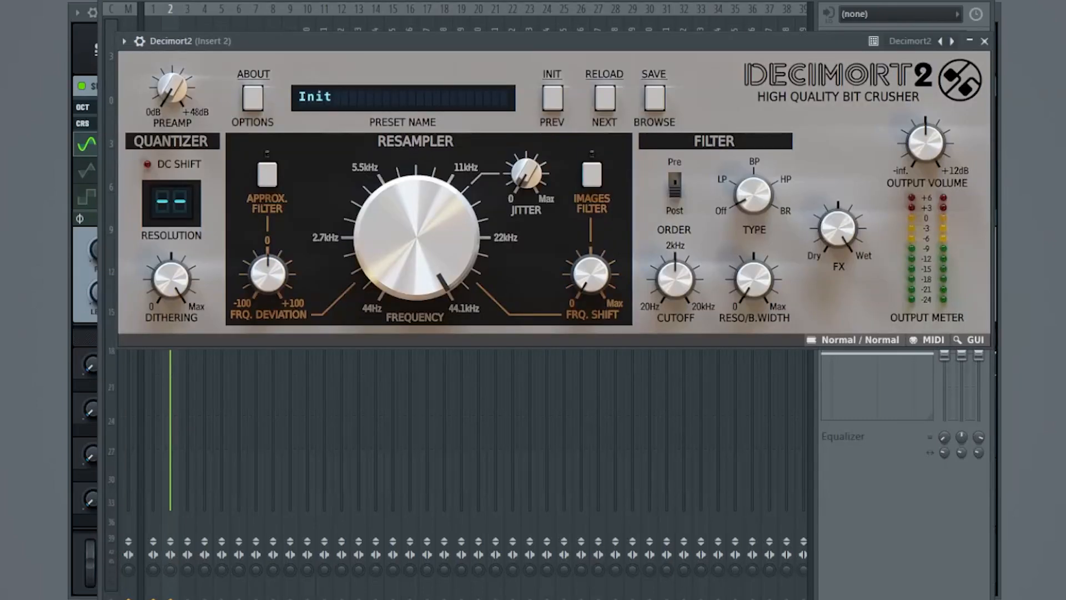
left_click(339, 102)
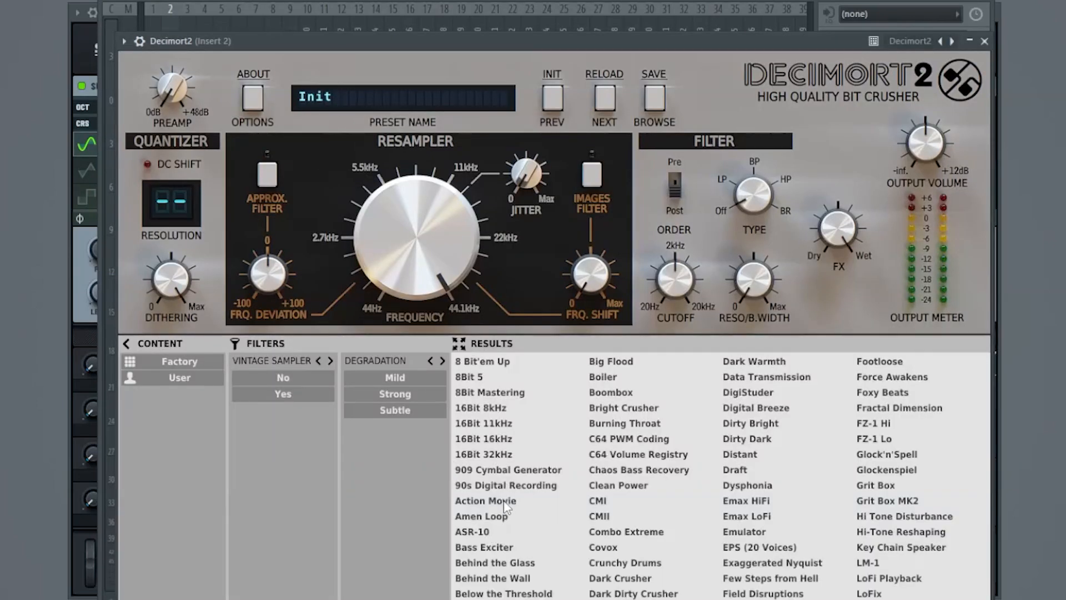
left_click(532, 502)
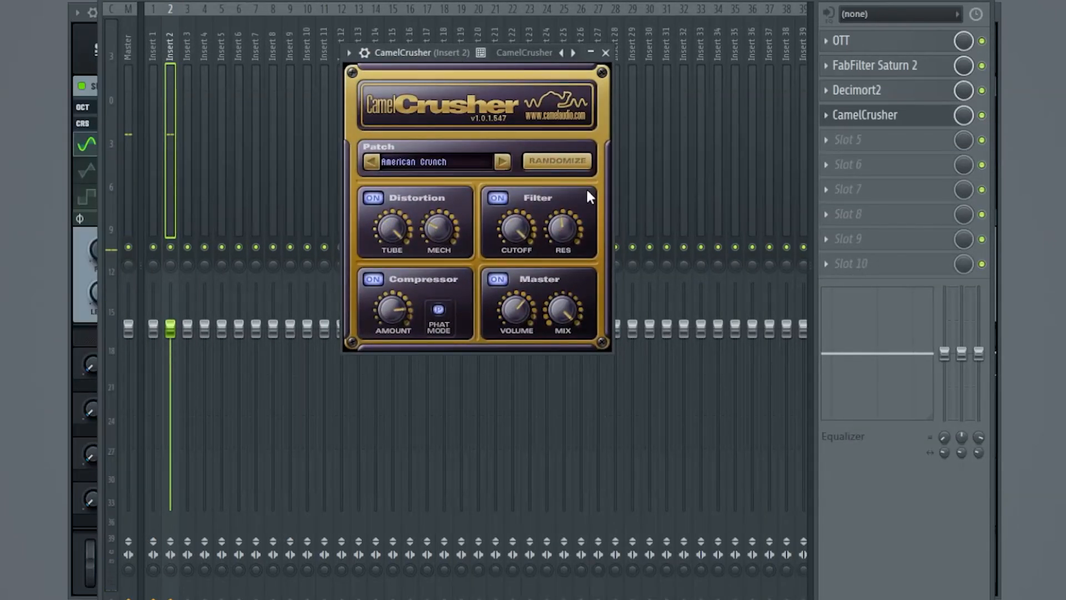
Step: Close CamelCrusher and bypass both CamelCrusher and Decimort2 on mixer track Insert 2
left_click(606, 53)
left_click(982, 115)
left_click(982, 90)
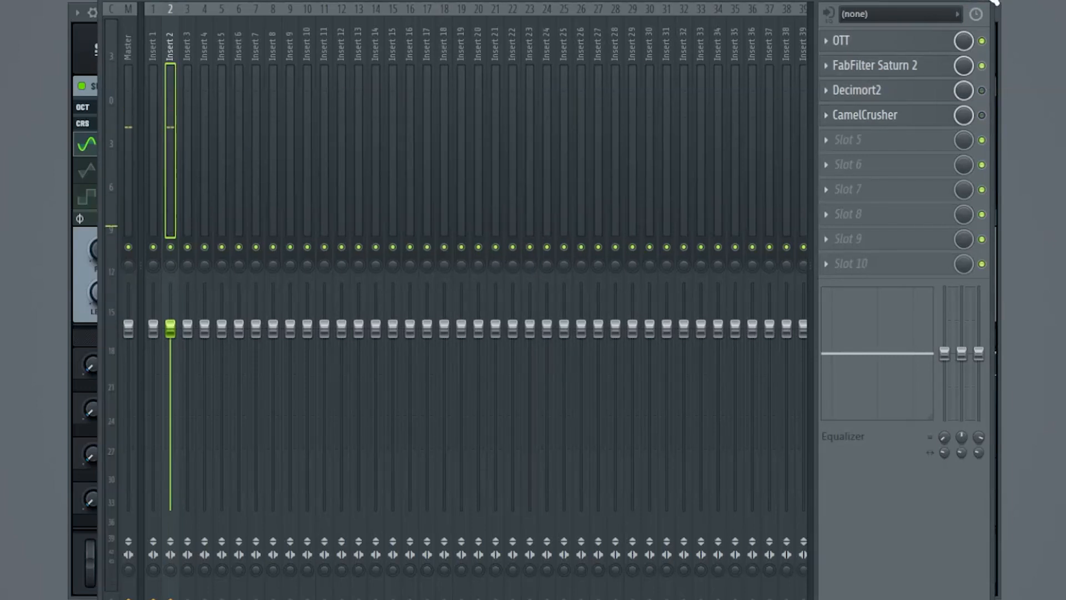
left_click(994, 1)
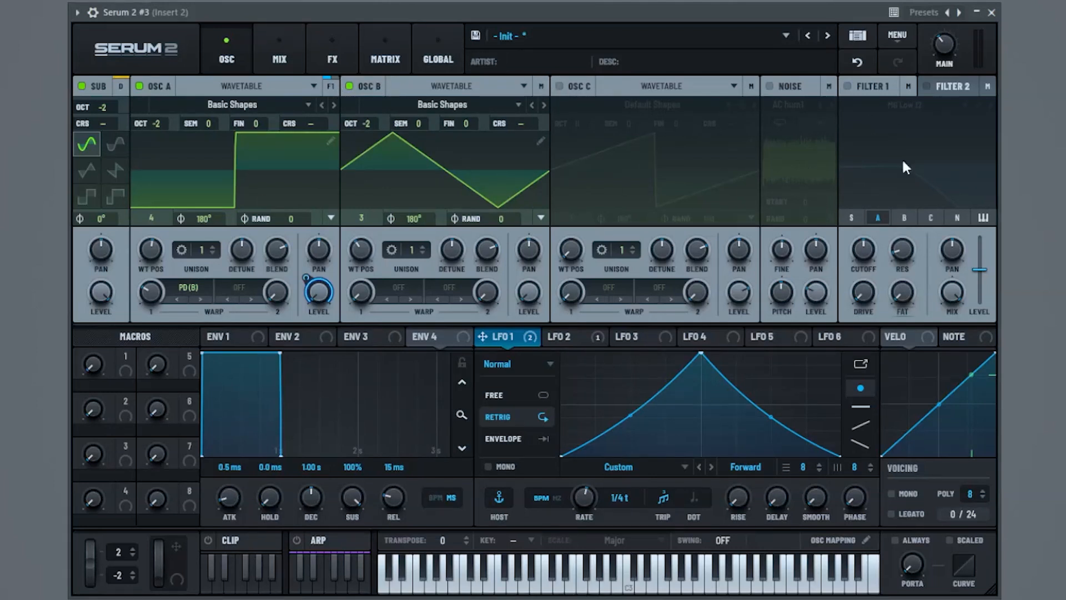
Step: Add a second Filter to the end of Serum 2's main effects rack and modulate its cutoff with LFO 1
left_click(279, 55)
left_click(343, 55)
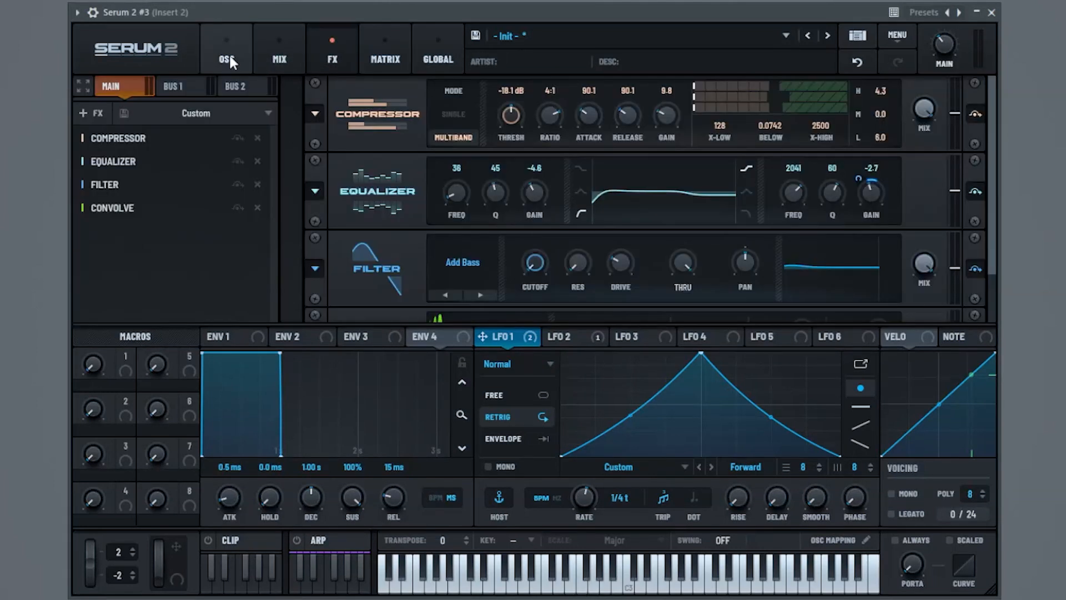
left_click(85, 114)
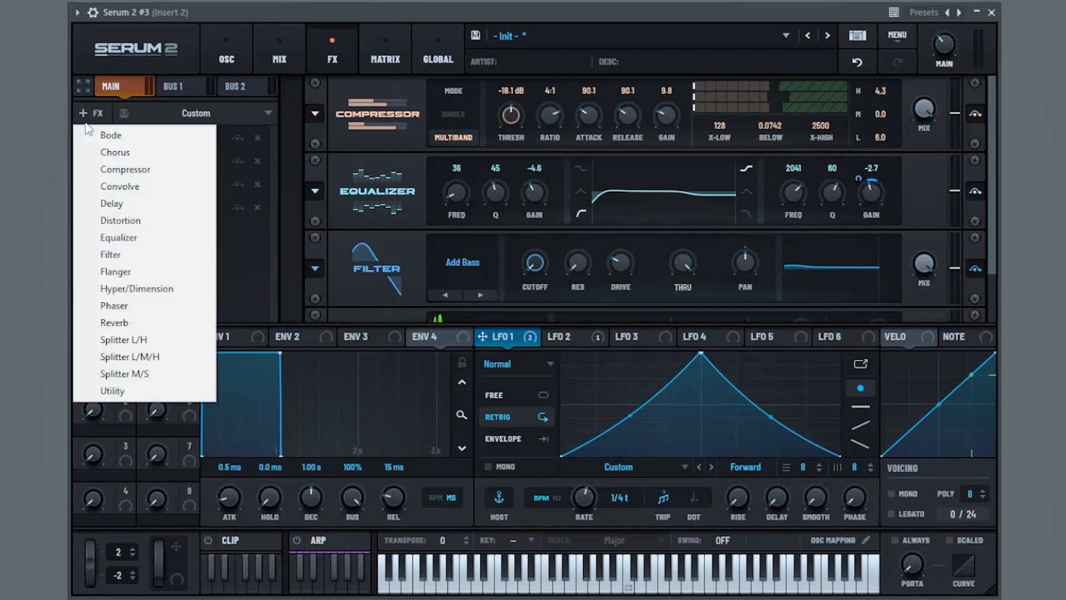
left_click(135, 255)
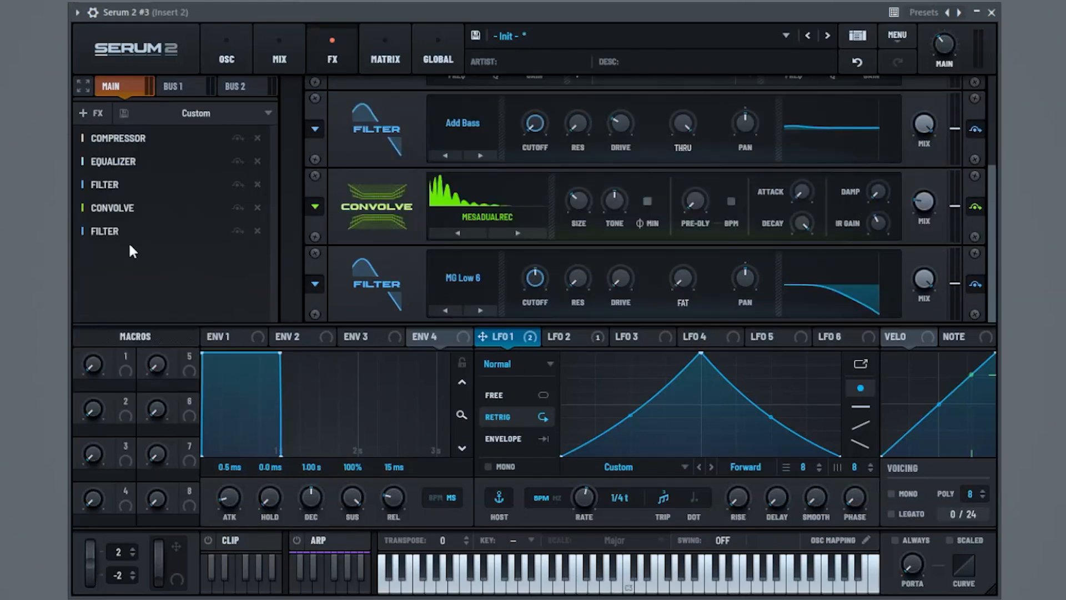
key("space")
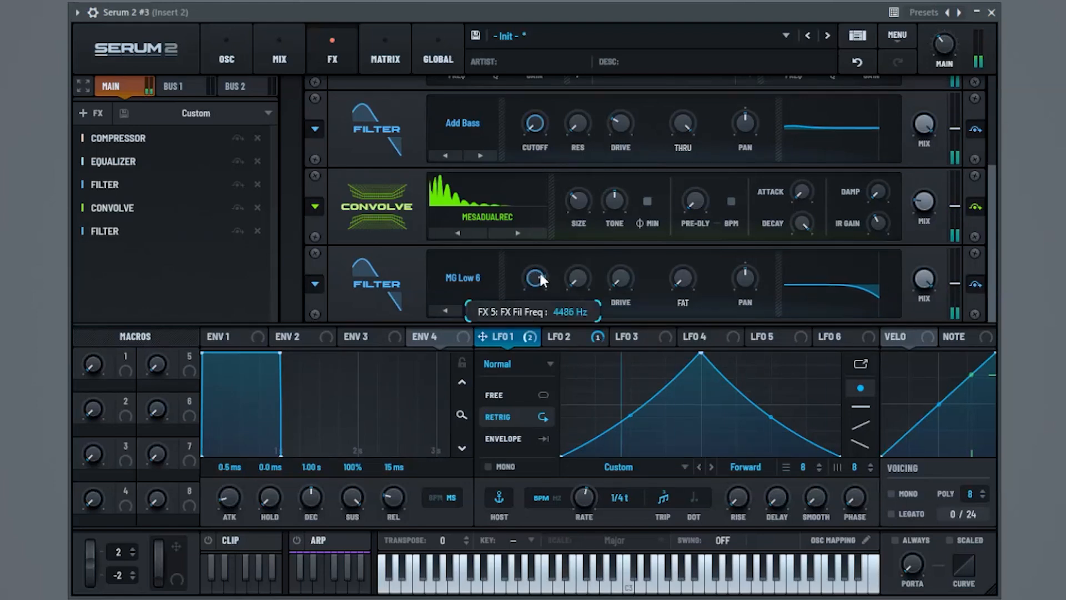
left_click_drag(508, 336, 533, 275)
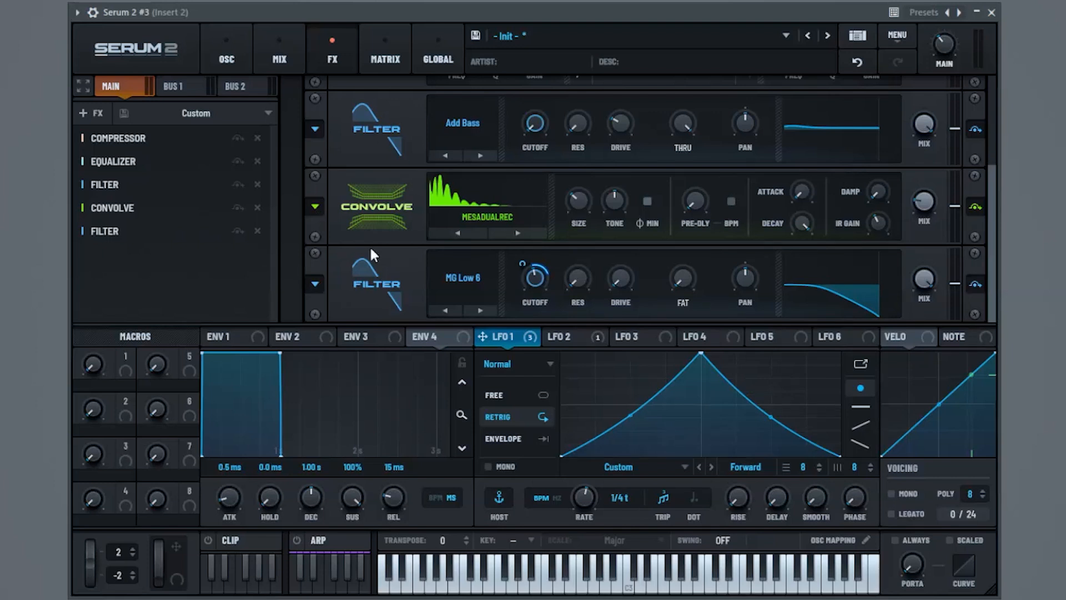
scroll(993, 181, "up", 3)
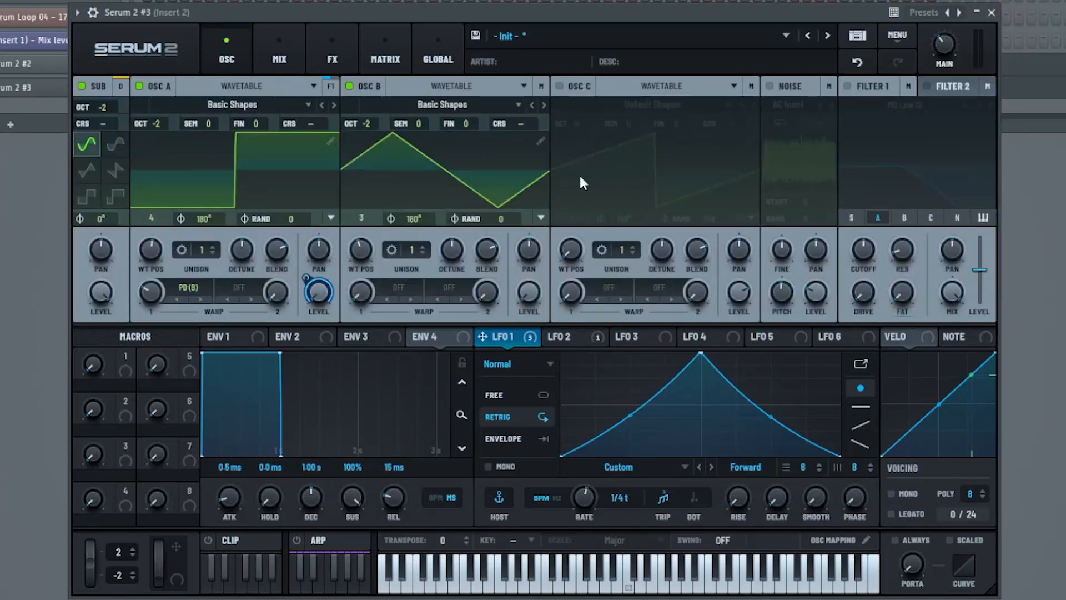
Step: Try OSC B's wavetable positions from 4 up to 7 while auditioning playback
scroll(365, 246, "up", 1)
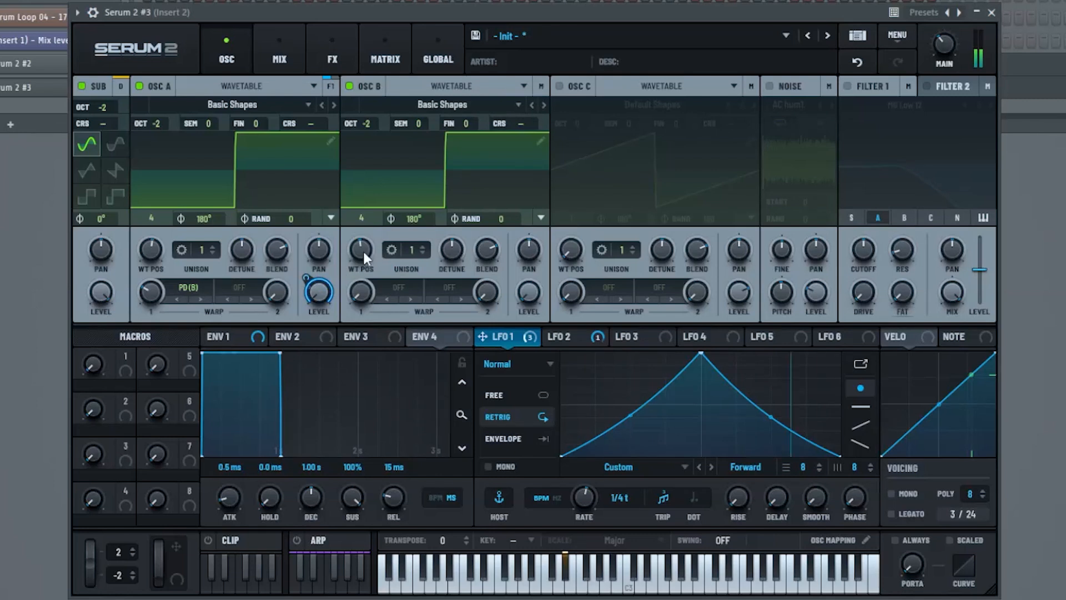
scroll(361, 252, "up", 1)
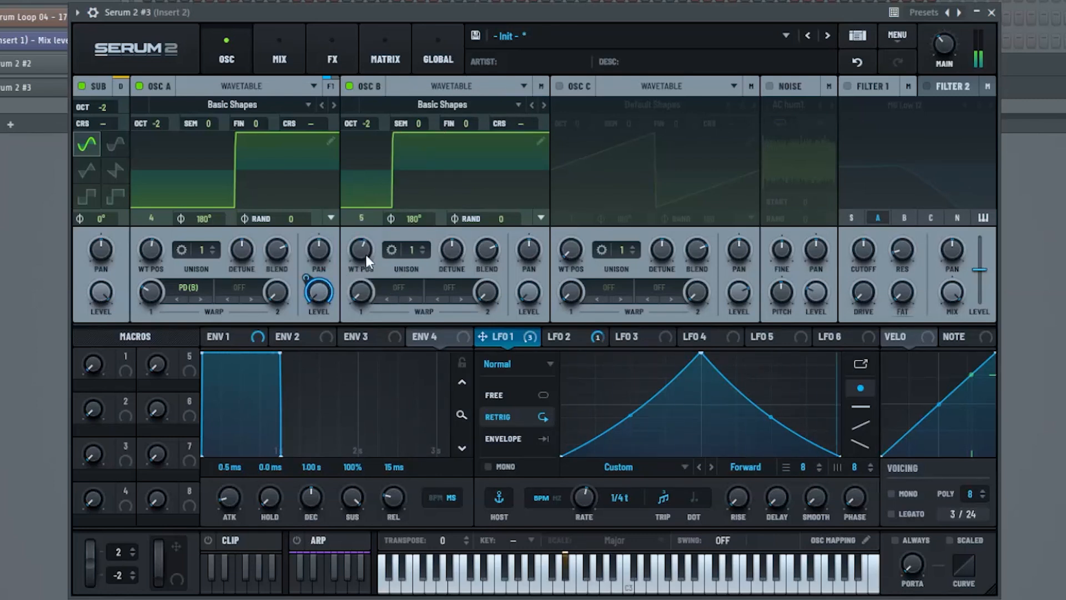
scroll(365, 252, "up", 1)
left_click_drag(365, 251, 415, 157)
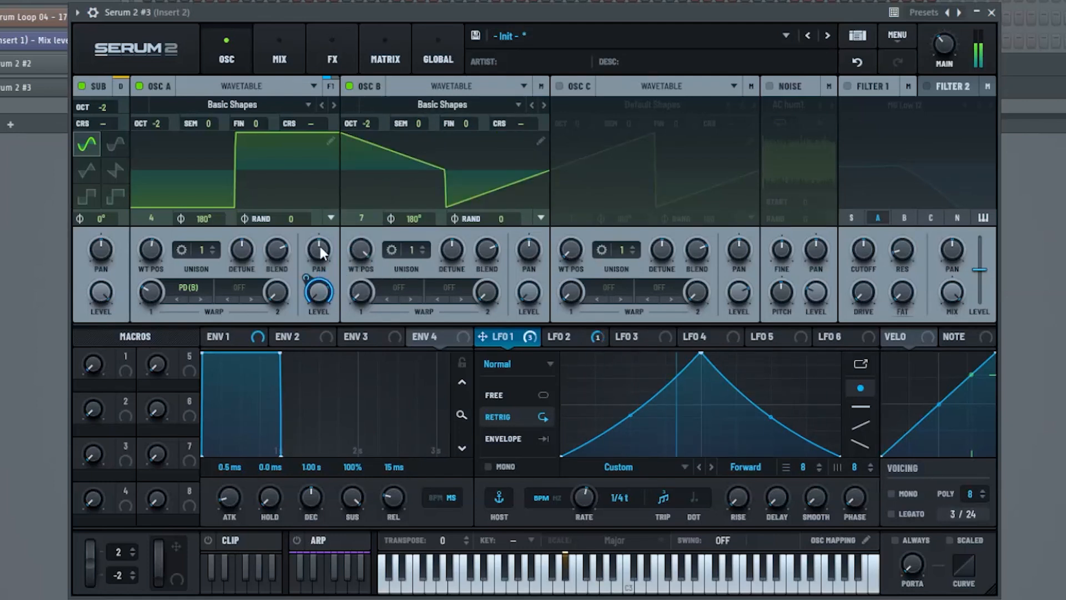
Step: Try FM (B) as OSC A's first warp mode, auditioning different warp amounts
left_click(188, 287)
mouse_move(255, 391)
left_click(329, 392)
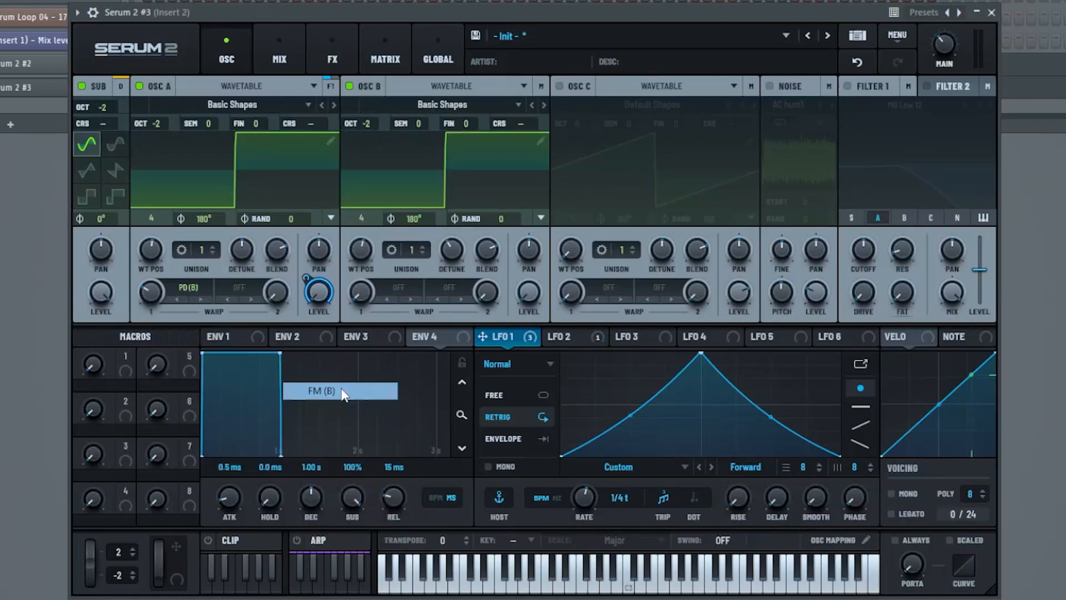
mouse_move(136, 306)
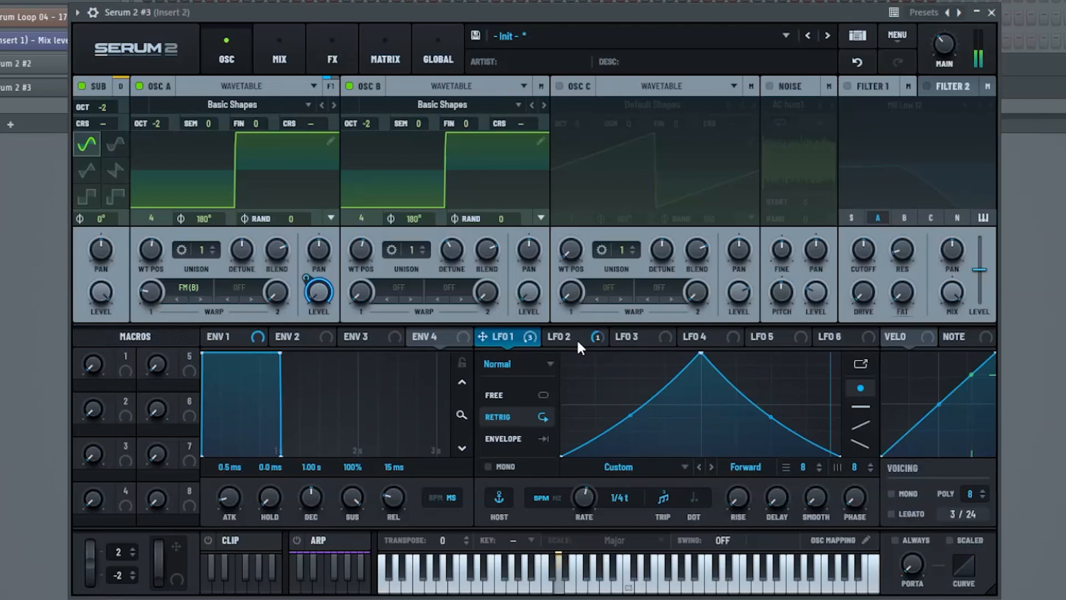
mouse_move(578, 343)
Step: Try the AM (B) and RM (B) warp modes on OSC A, auditioning each with different warp amounts
left_click(188, 287)
mouse_move(239, 419)
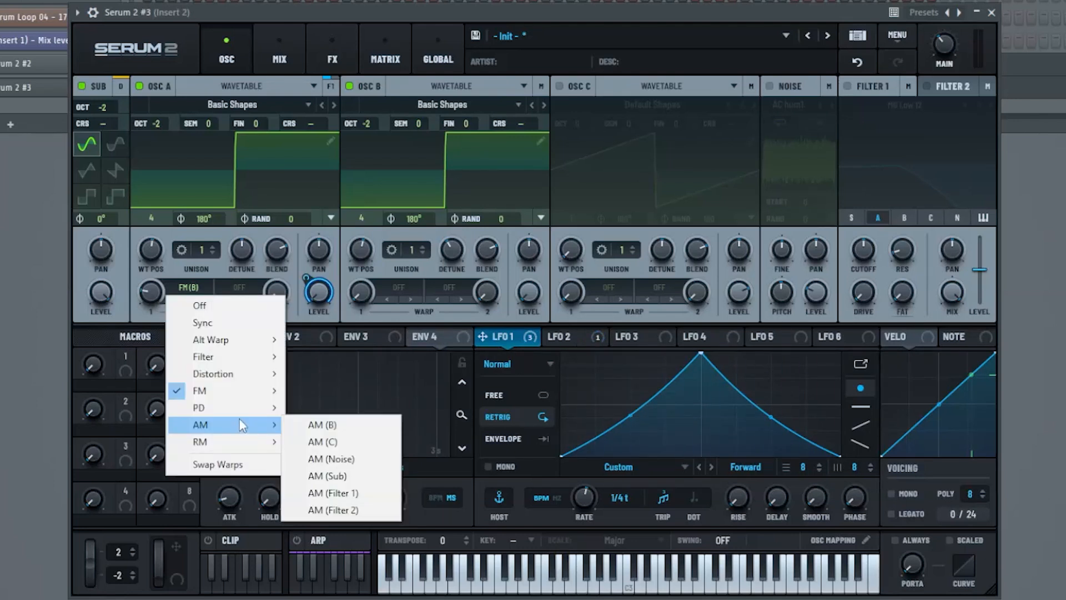
left_click(325, 422)
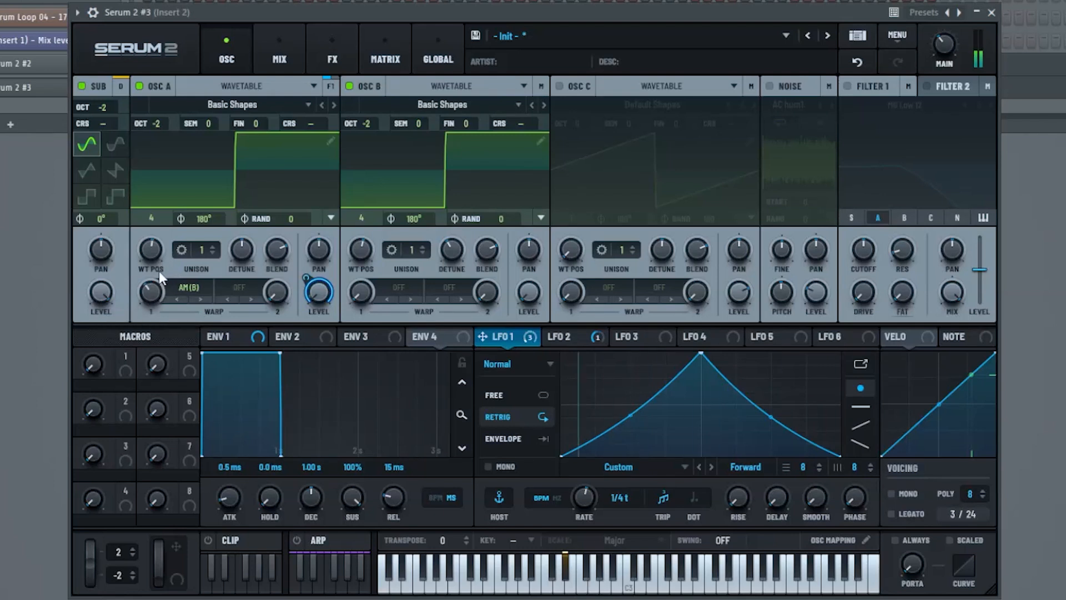
left_click(197, 282)
mouse_move(210, 442)
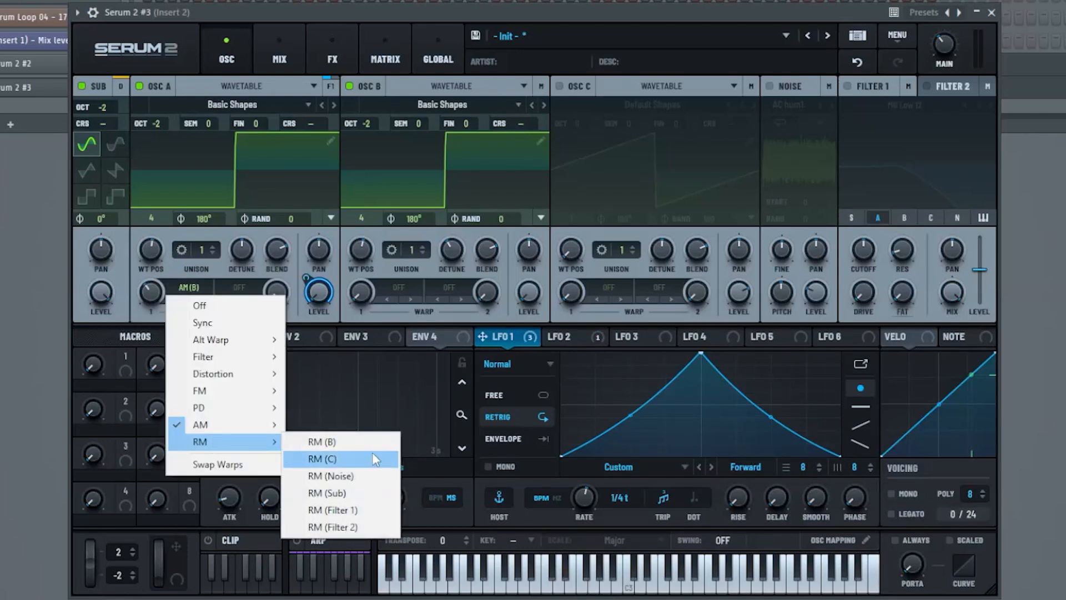
left_click(361, 441)
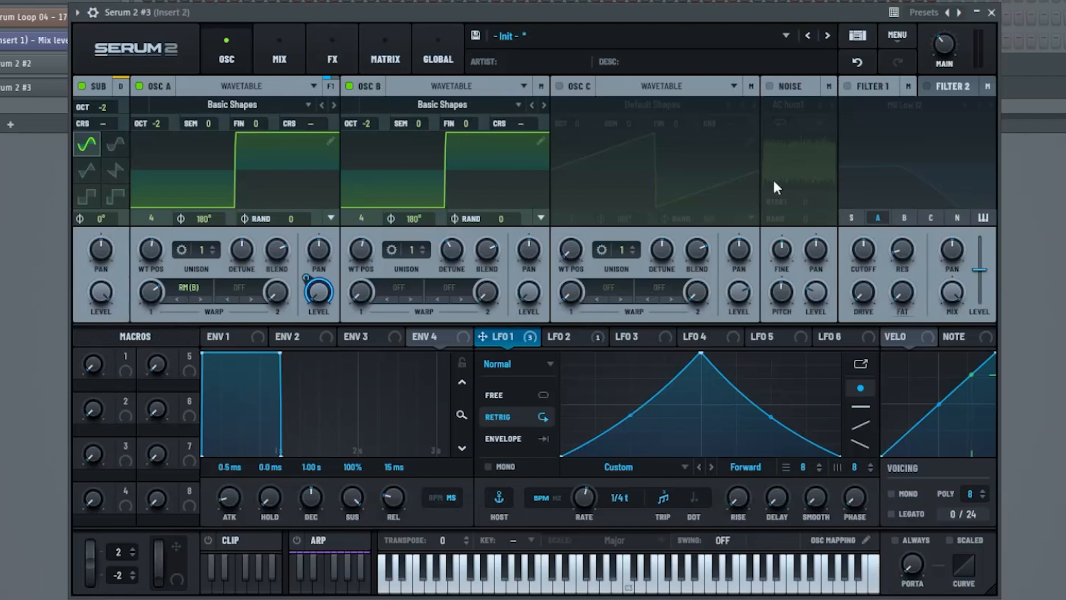
left_click_drag(416, 189, 345, 263)
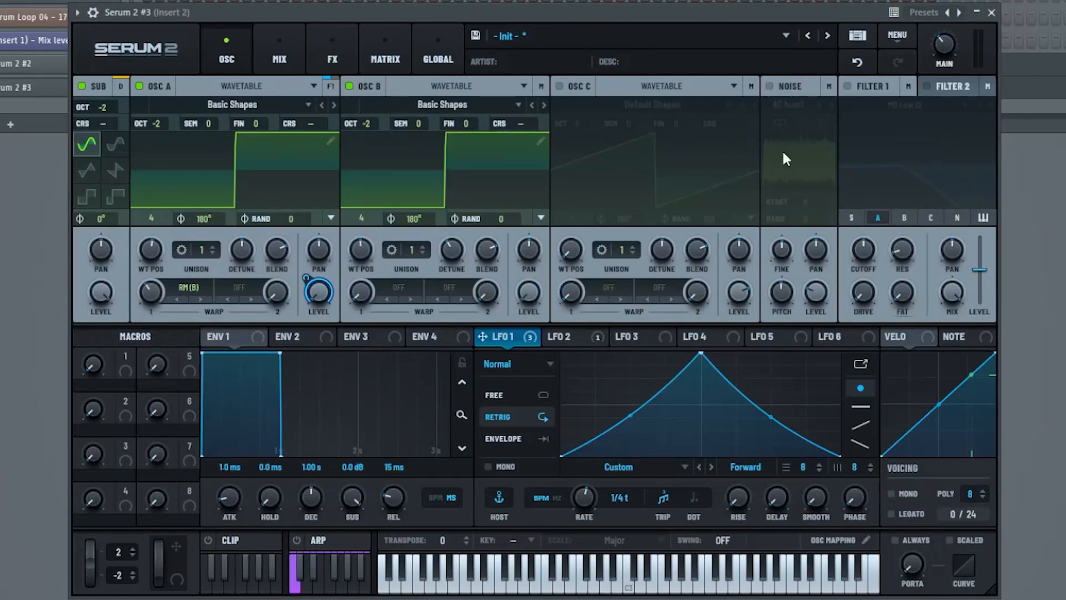
Step: Enable the noise oscillator and load the BrightWhite sample from the Analog category
left_click(770, 87)
left_click(789, 105)
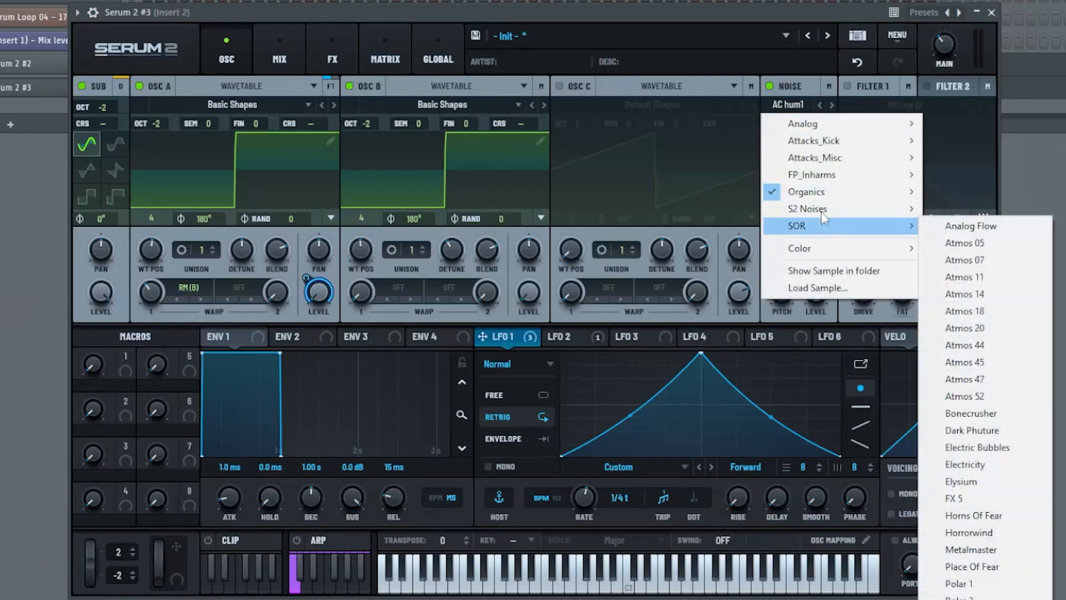
mouse_move(816, 209)
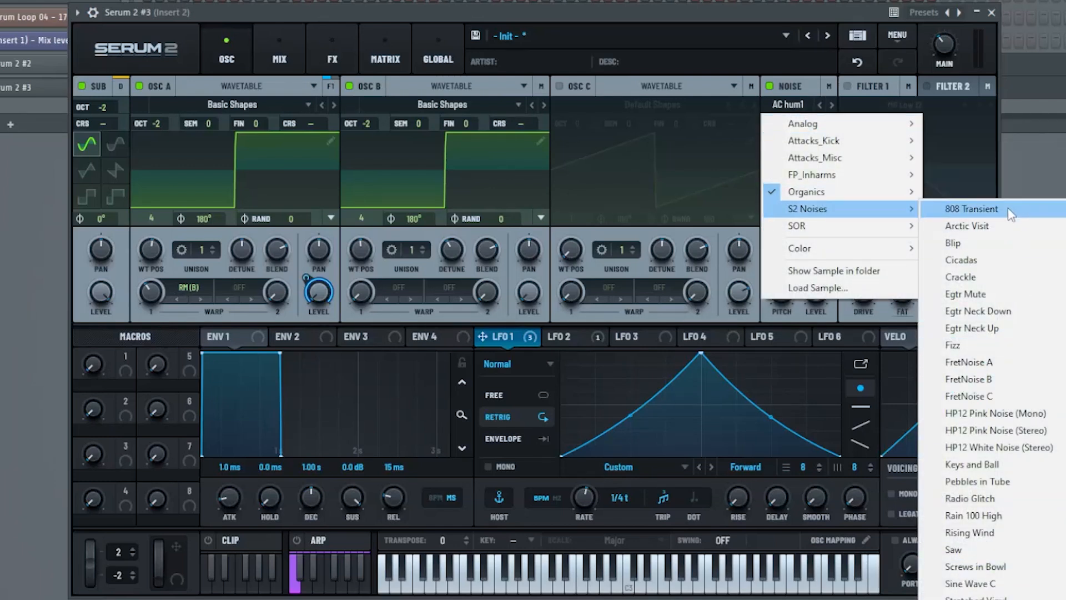
mouse_move(855, 125)
left_click(977, 191)
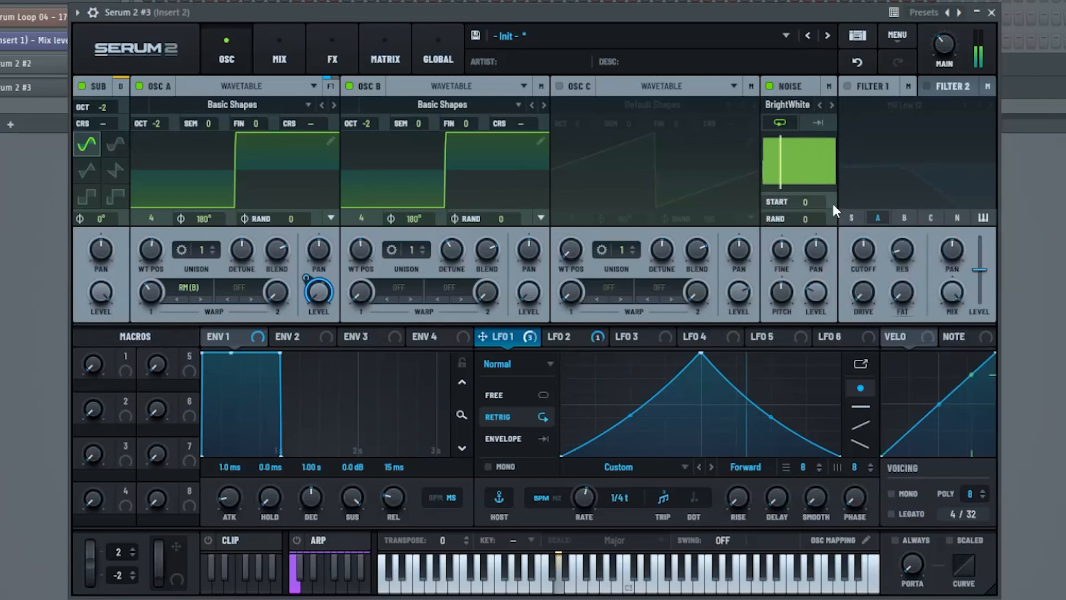
Step: Lower the noise level with LFO 1 modulating it, and switch the noise sample to ARP white
left_click_drag(819, 303, 814, 322)
left_click_drag(482, 337, 789, 314)
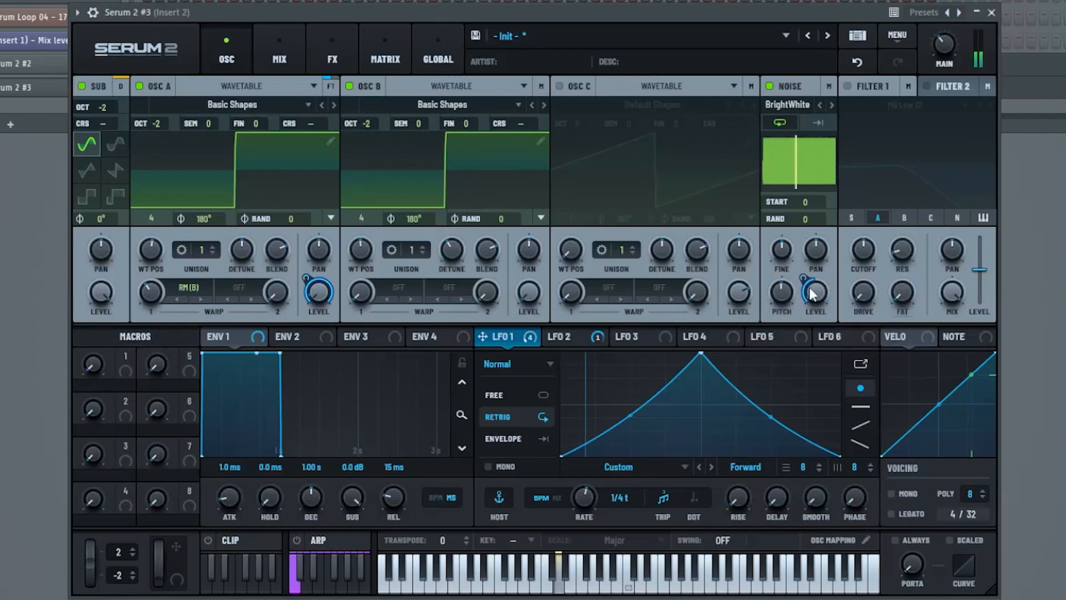
left_click(819, 106)
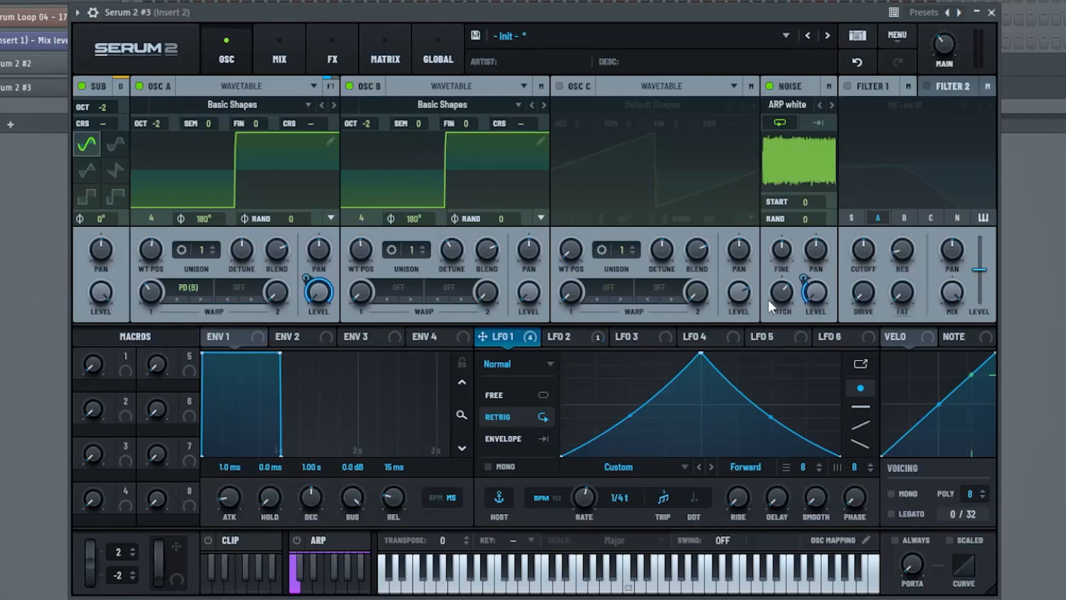
mouse_move(773, 301)
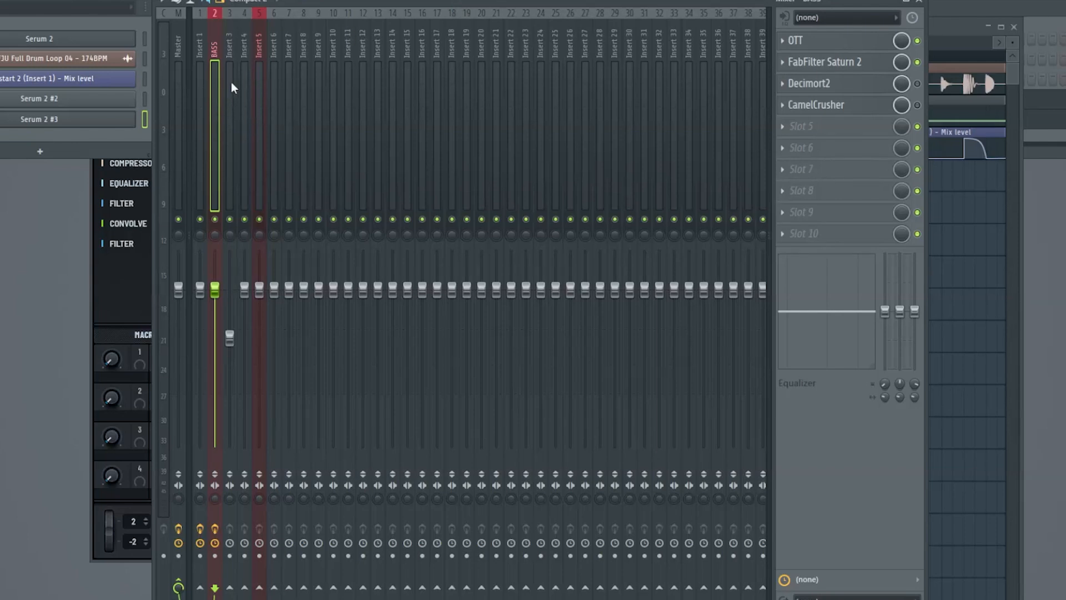
Step: Rename mixer track Insert 5 as Reverb and route the BASS track to it
right_click(254, 70)
left_click(301, 35)
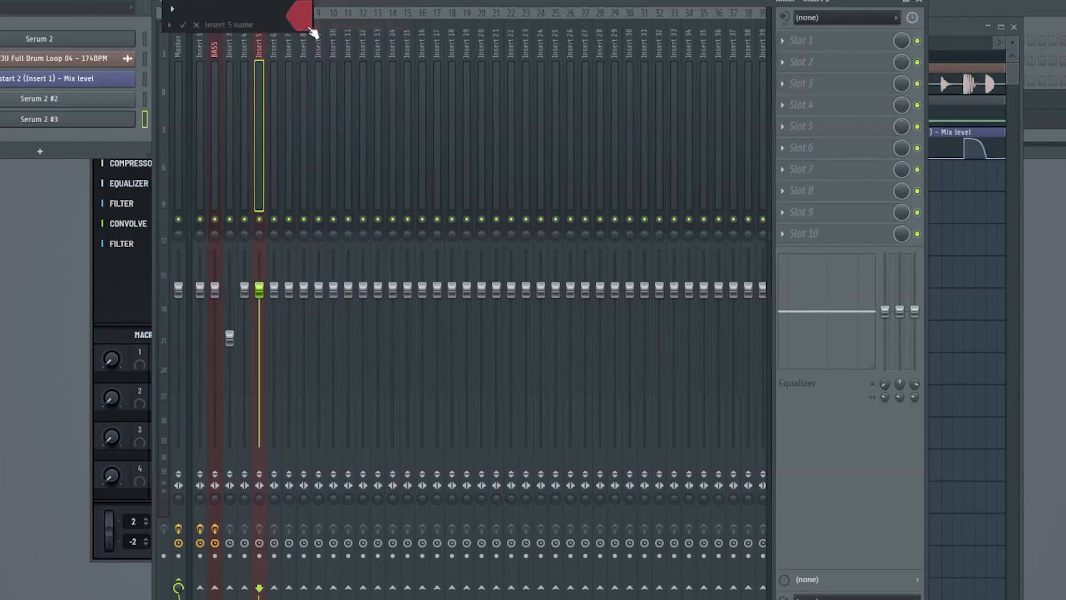
key("Escape")
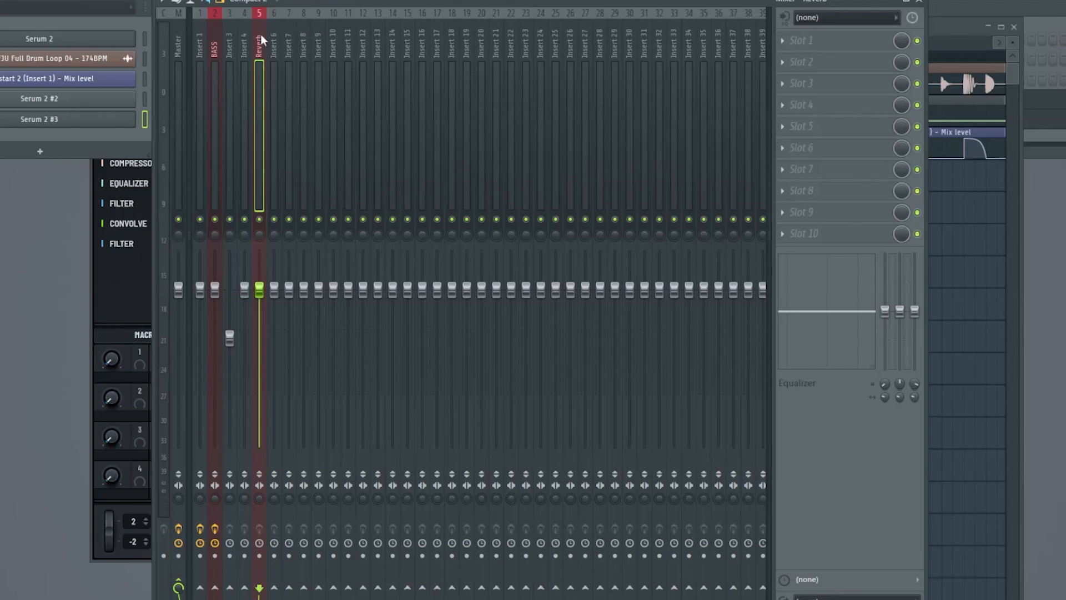
left_click(221, 56)
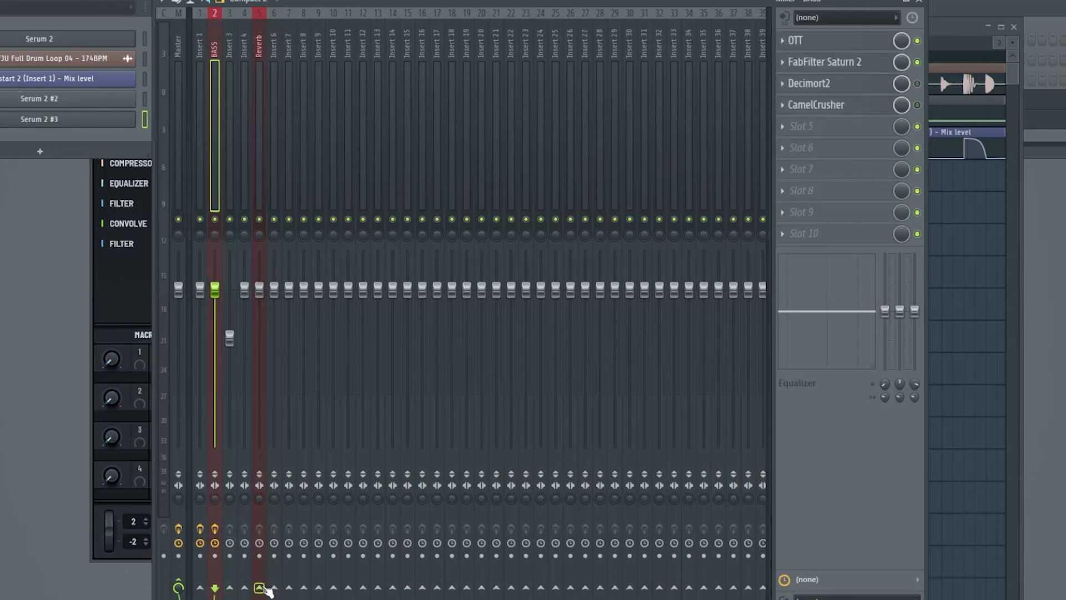
Step: Load ValhallaRoom_x64 in the Reverb track's first effect slot and set its decay to 0.10 s
left_click(259, 125)
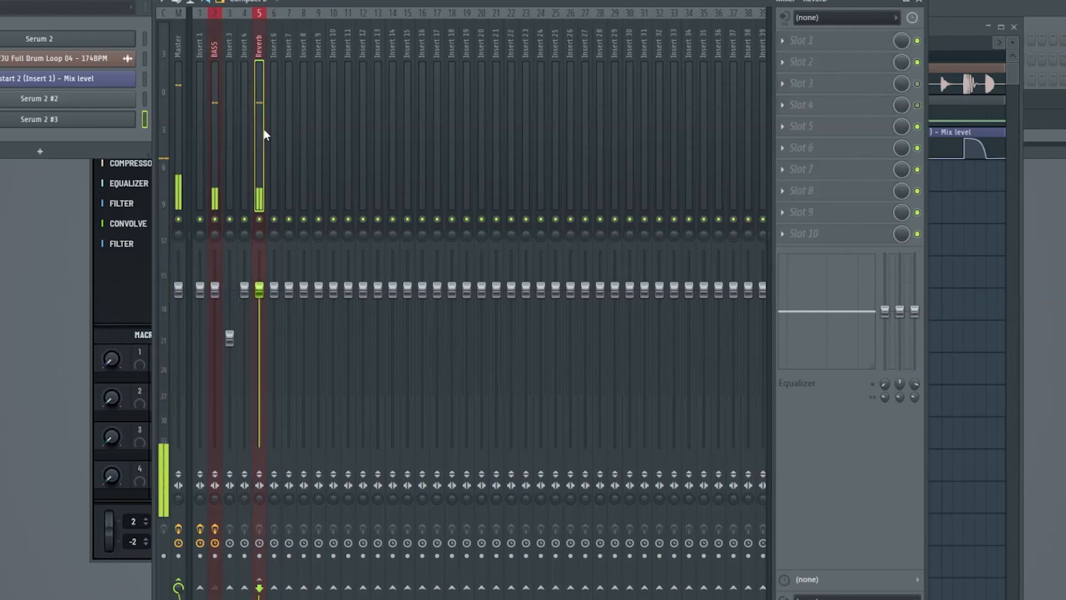
left_click(837, 43)
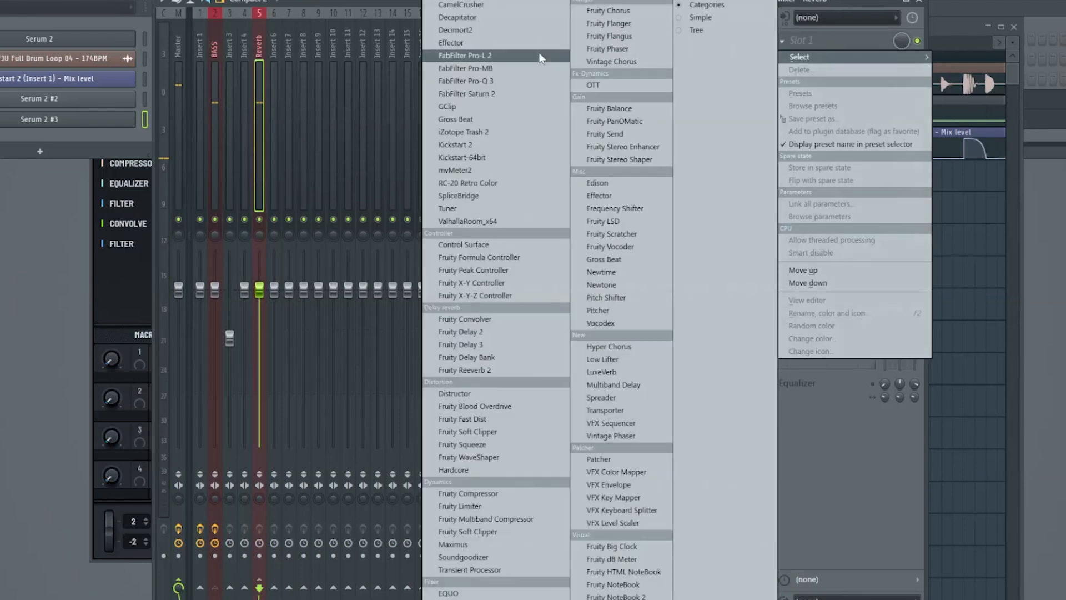
left_click(478, 215)
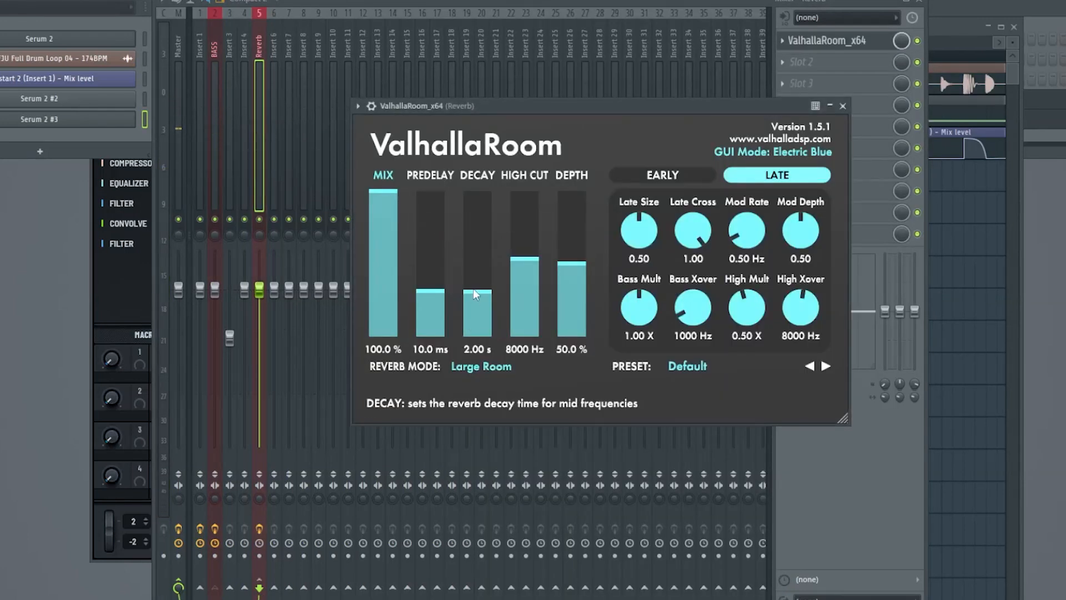
left_click_drag(473, 289, 474, 333)
left_click(843, 106)
Step: Add Fruity Parametric EQ 2 in the Reverb track's second slot and make band 1 a high-pass cutting the lows
left_click(800, 62)
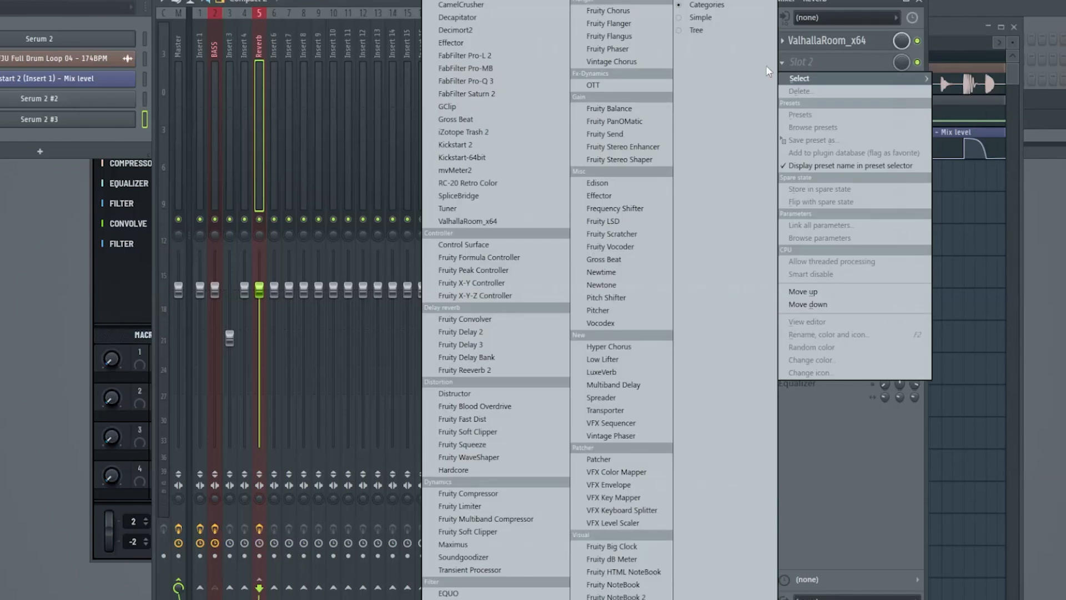
left_click(621, 0)
right_click(254, 257)
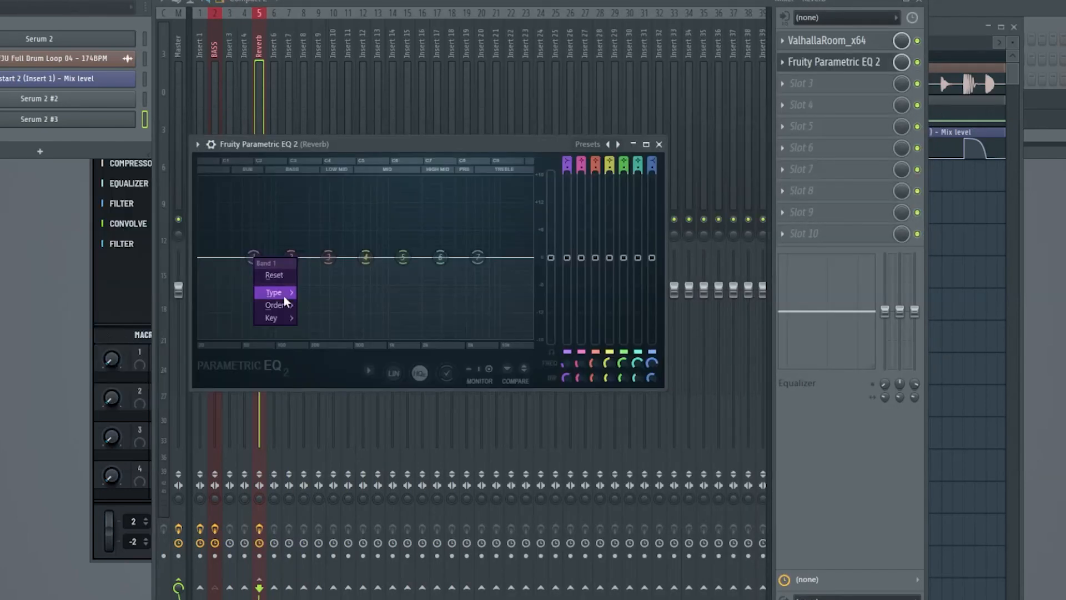
mouse_move(284, 300)
left_click(326, 332)
left_click_drag(284, 256, 332, 256)
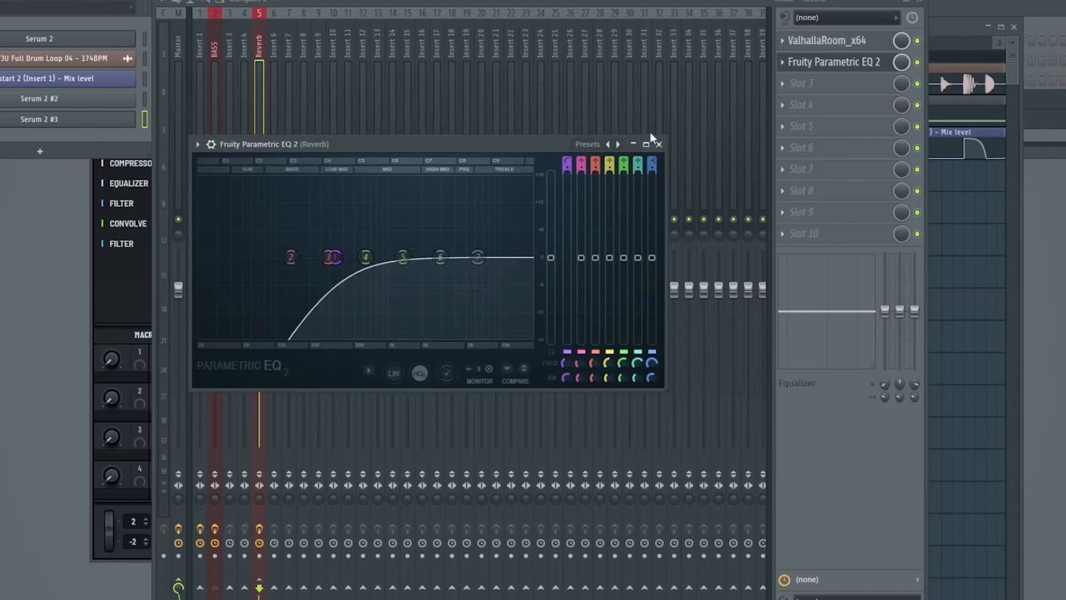
key("space")
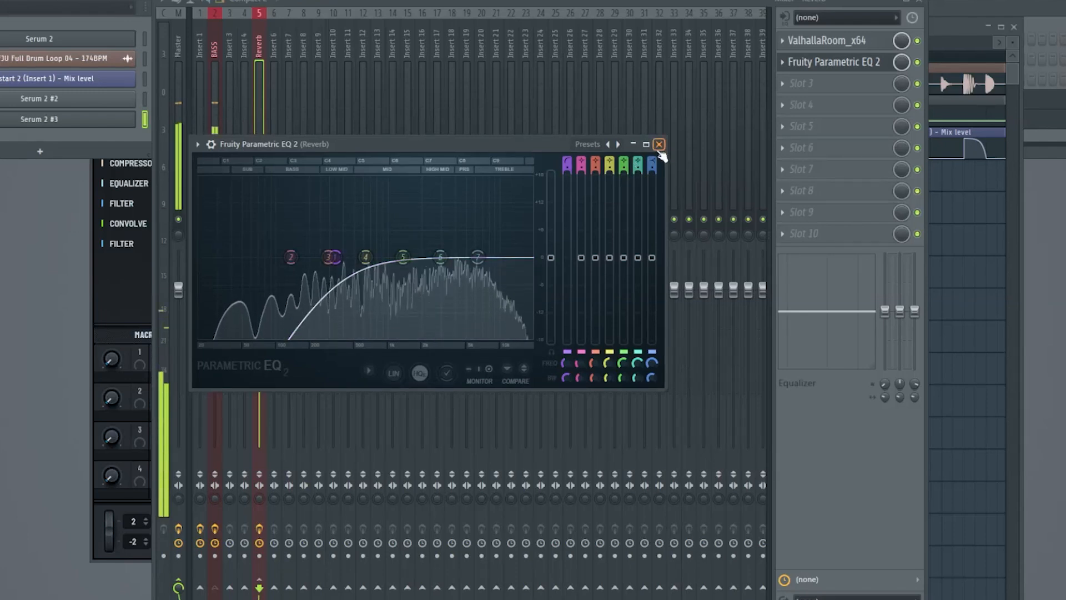
left_click(659, 145)
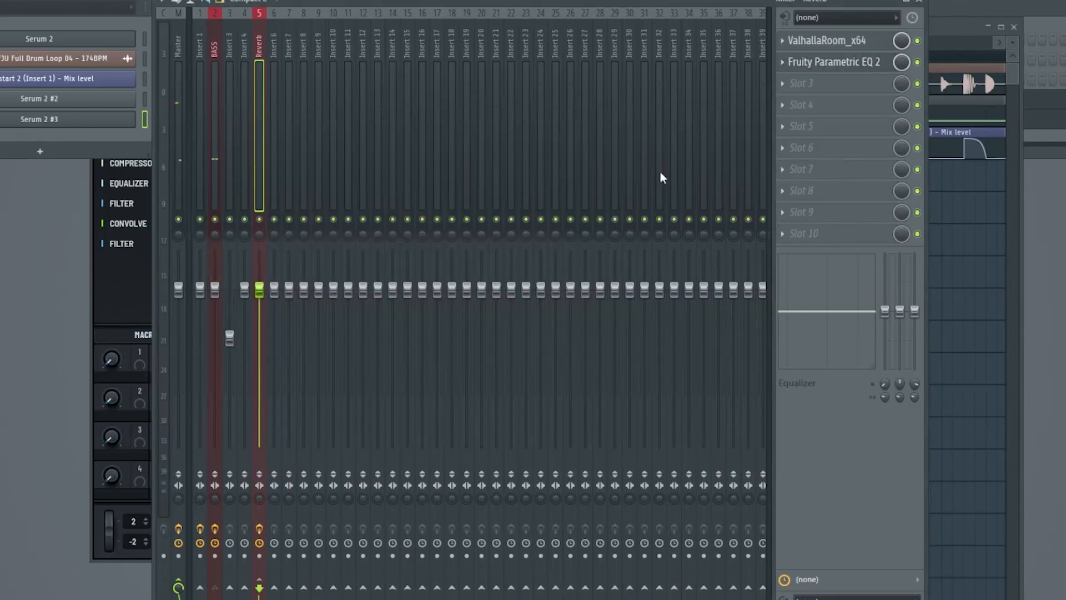
Step: Reopen ValhallaRoom on the Reverb track and set its mix to 62.2%
left_click(832, 40)
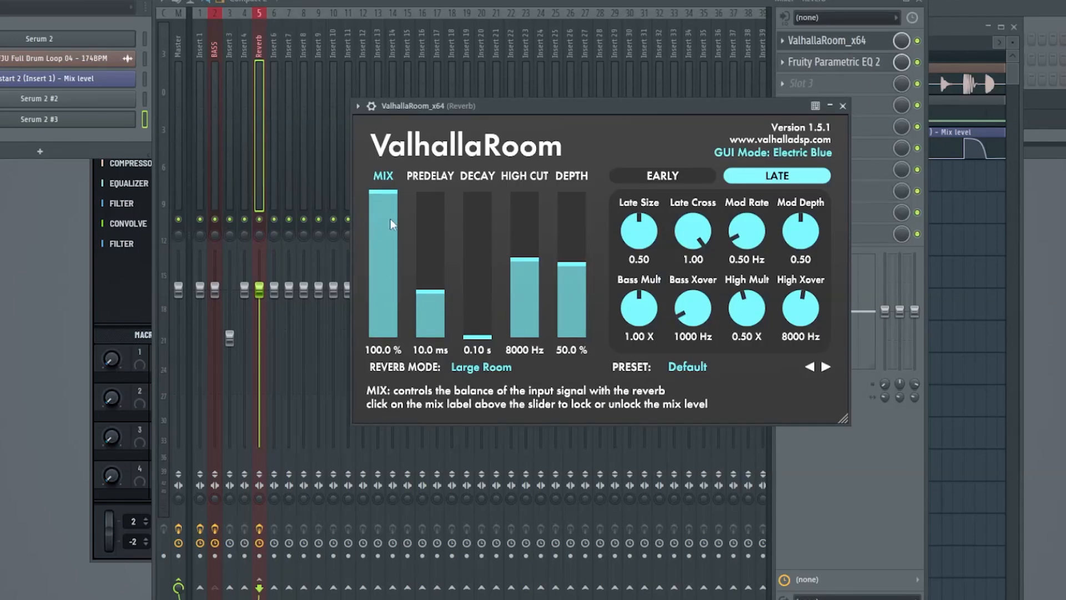
left_click_drag(390, 219, 399, 246)
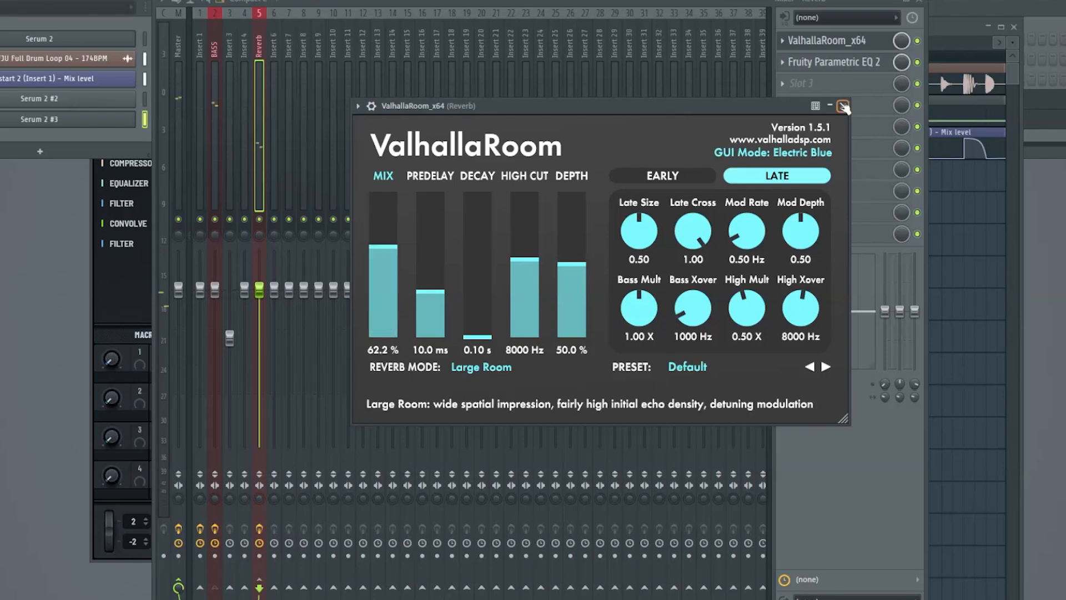